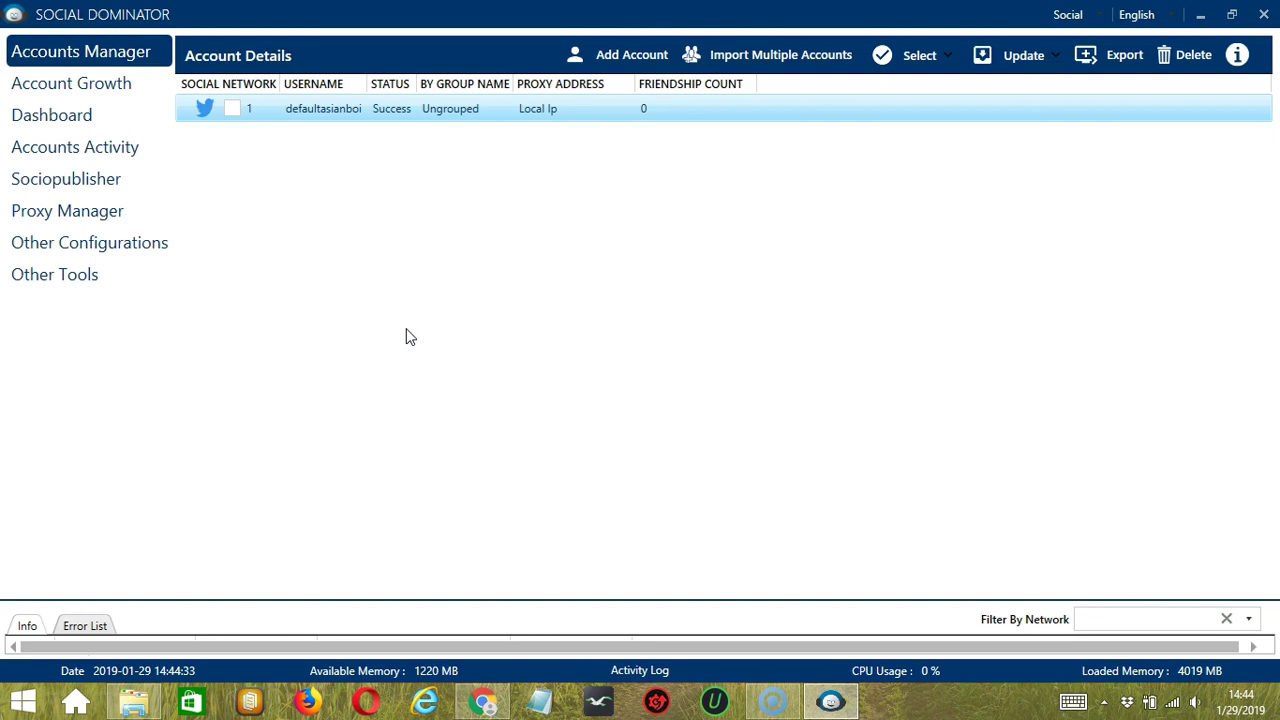
Step: Open the activity tools of the listed Twitter account and show the Welcome Tweet configuration
click(384, 316)
right_click(288, 110)
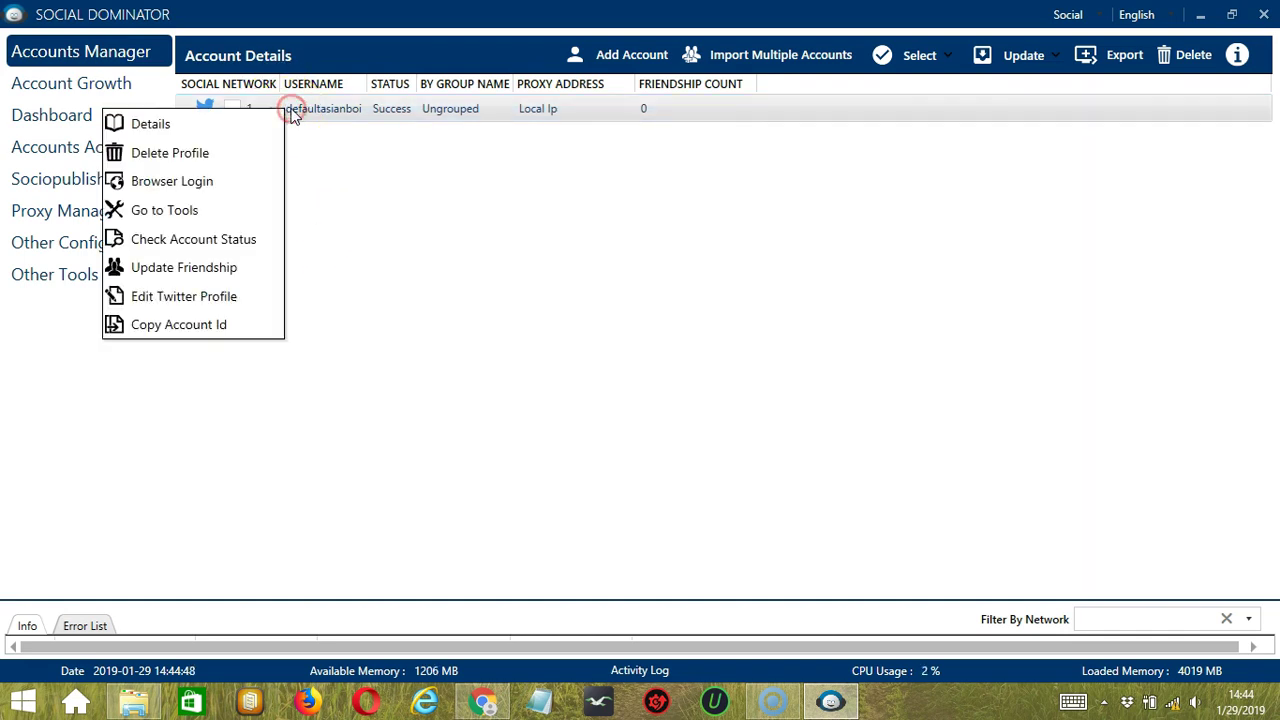
click(219, 210)
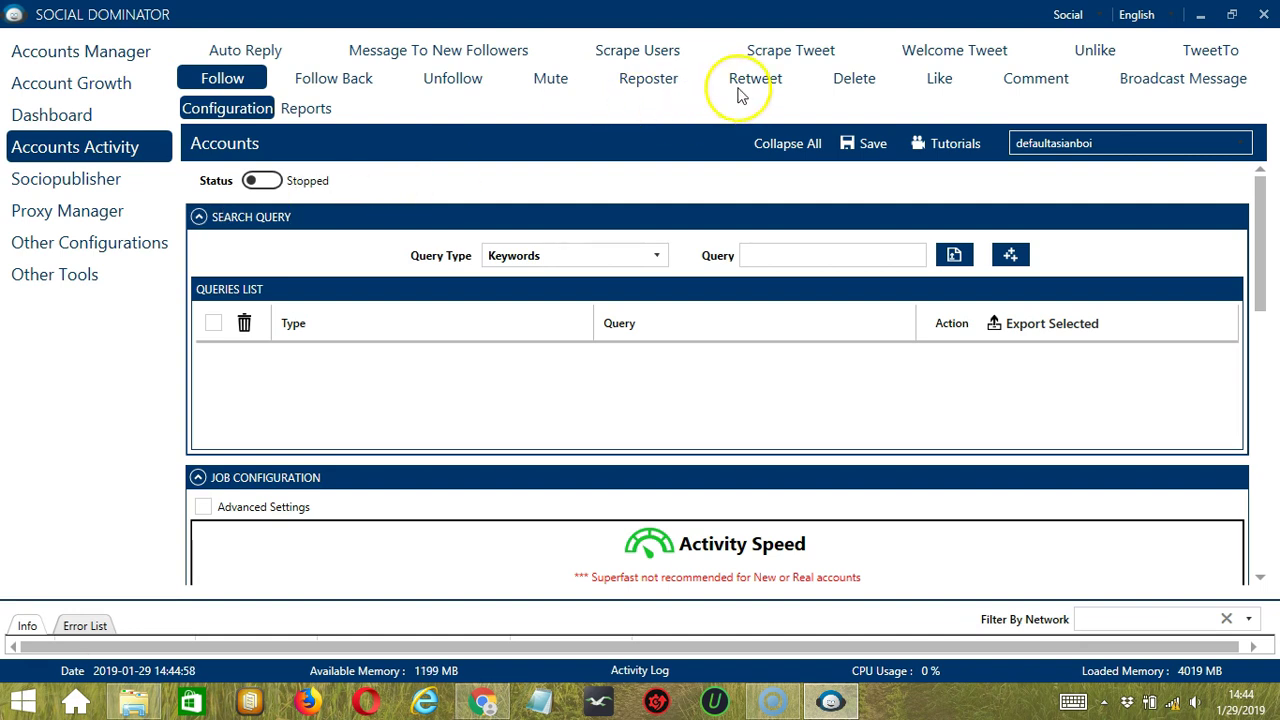
click(956, 51)
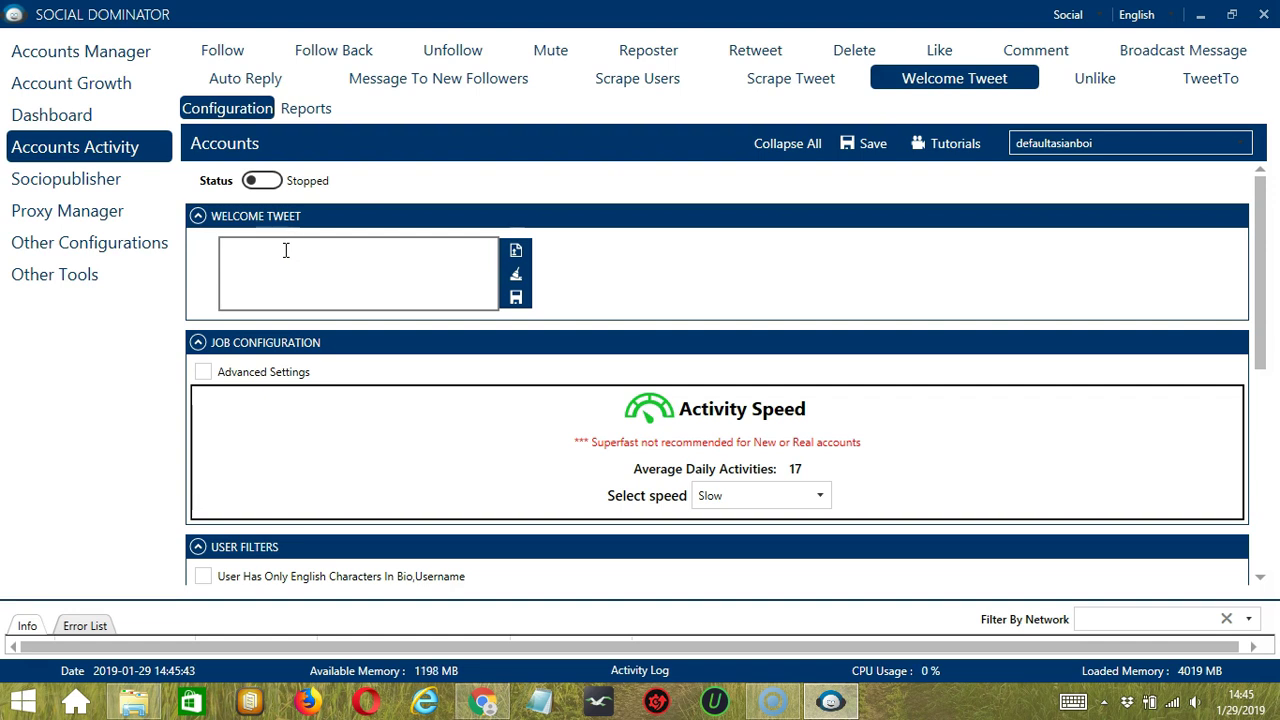
Step: Enter "{elonmusk} Welcome" as the welcome tweet text, and clear the message box again
click(306, 252)
text({elo)
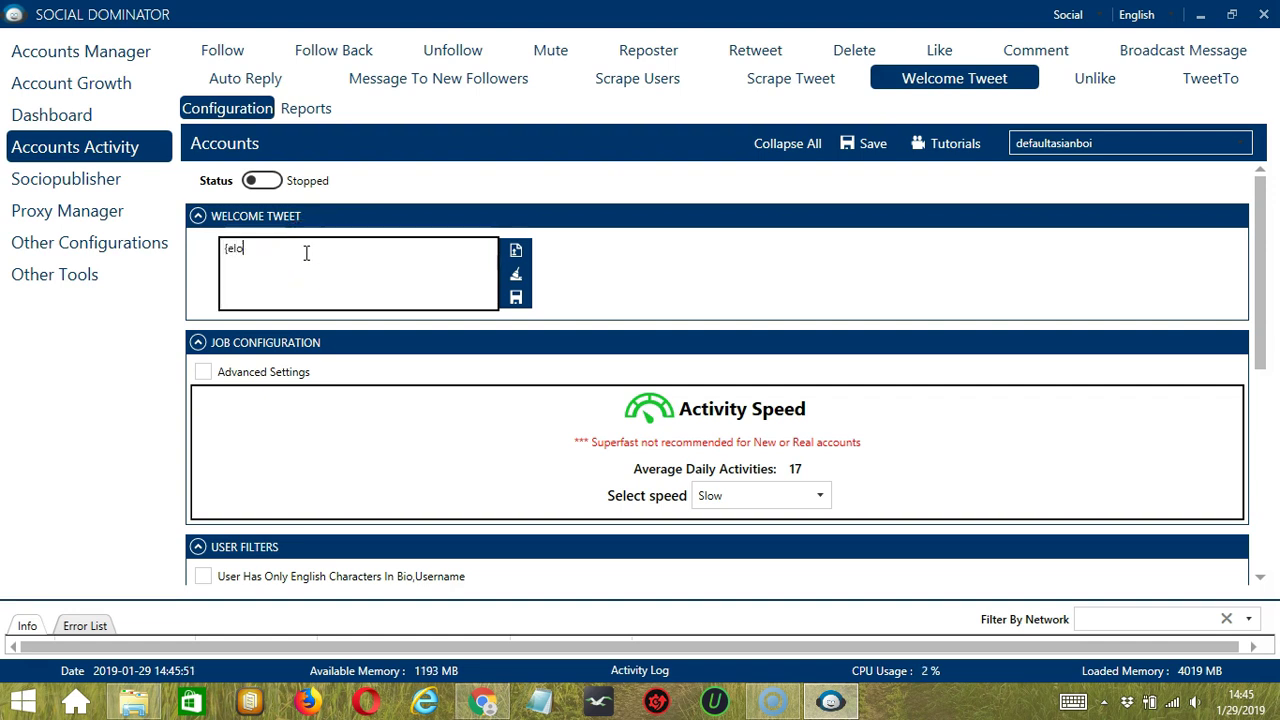
text(nmusk} Welcome)
click(517, 277)
Step: Import the welcome tweet text from the file welcome.txt on the Desktop
click(518, 252)
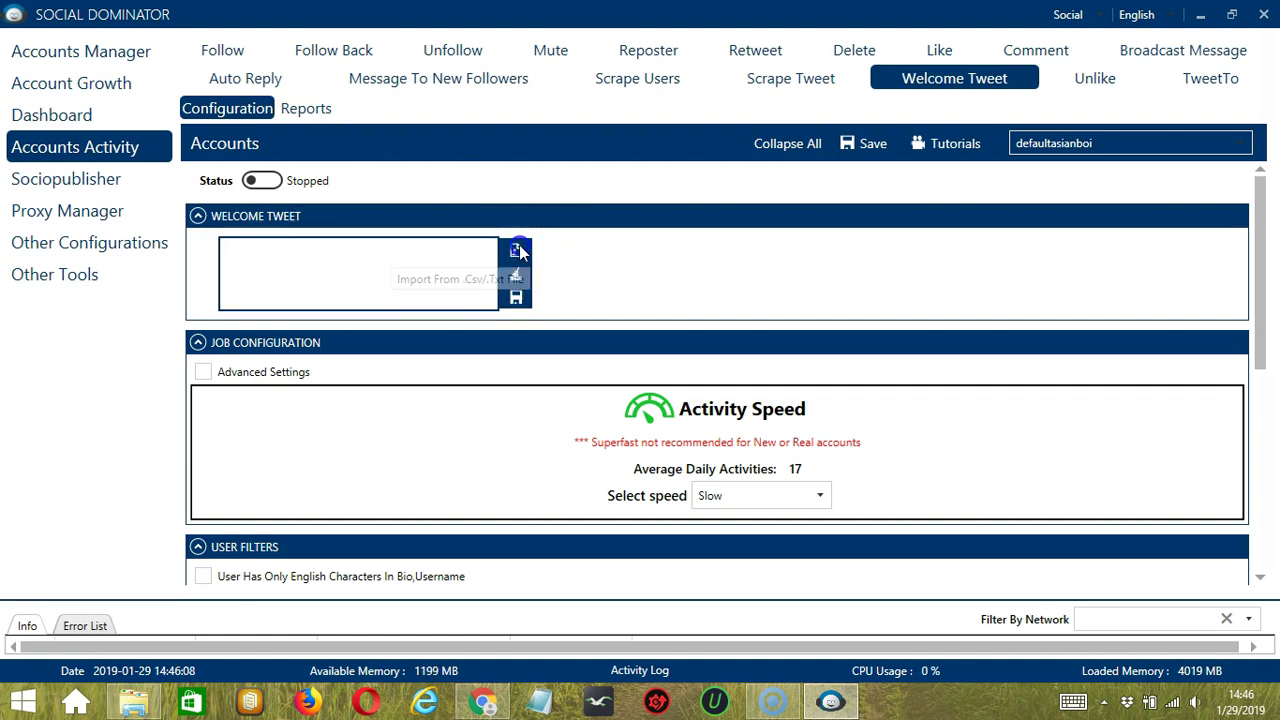
click(518, 252)
scroll(518, 375, down, 5)
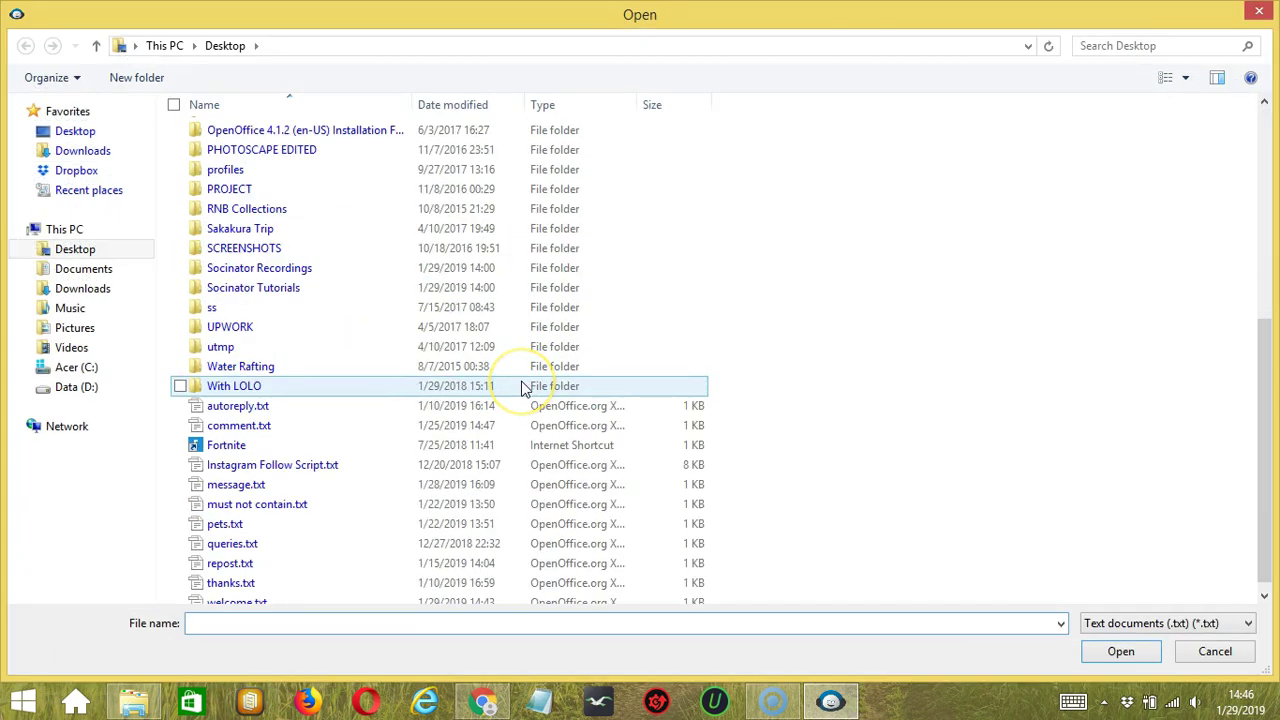
scroll(240, 560, down, 1)
click(240, 594)
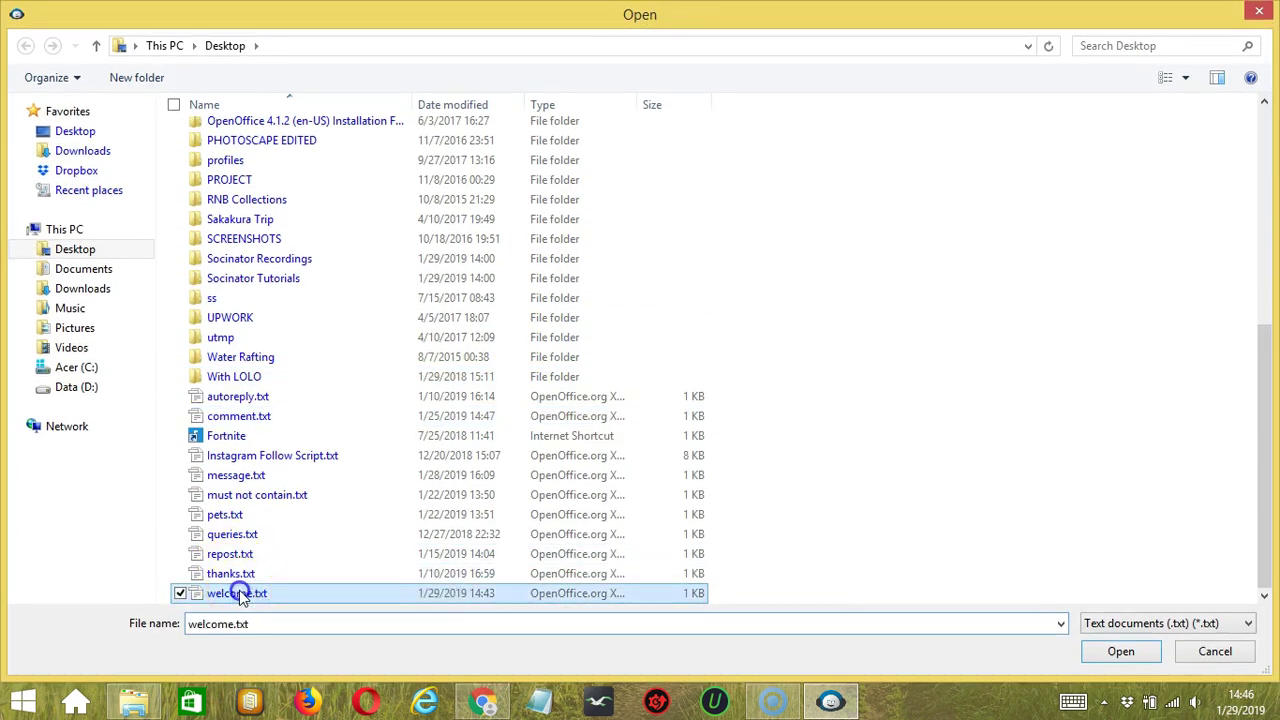
click(1121, 651)
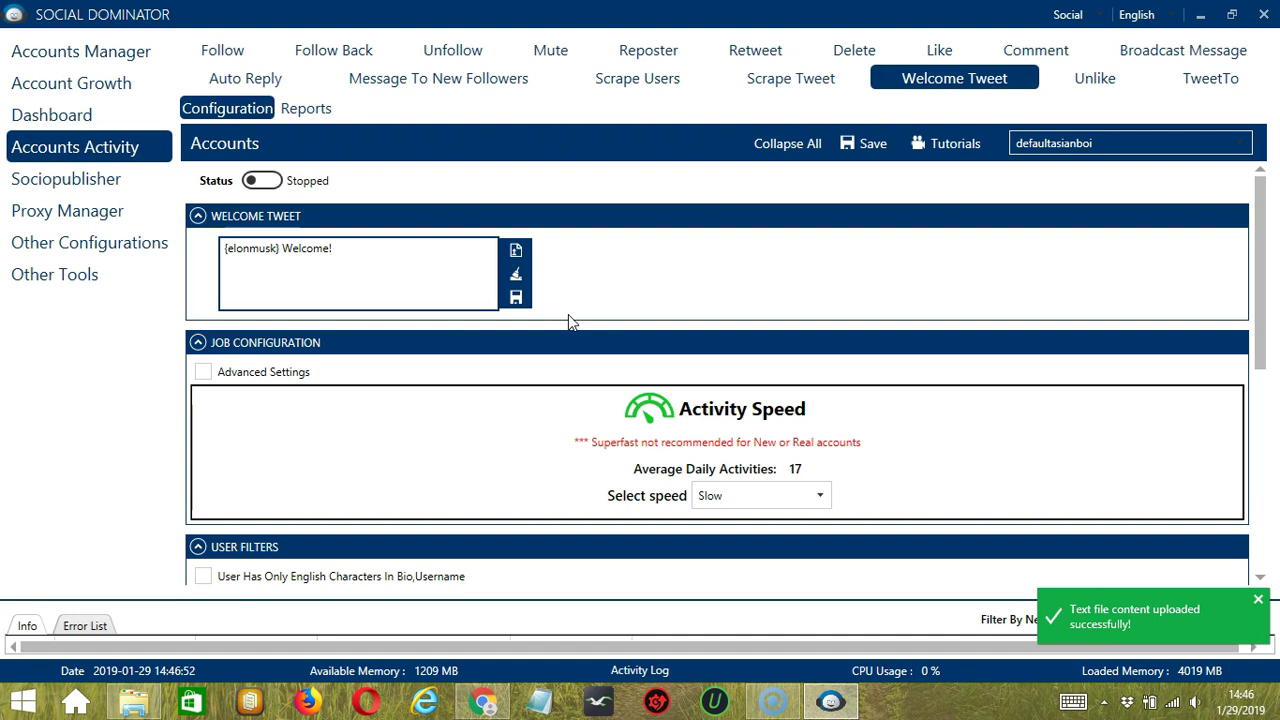
Step: Try the Medium and Fast activity speeds for the job, and finally choose Superfast
click(771, 495)
click(752, 543)
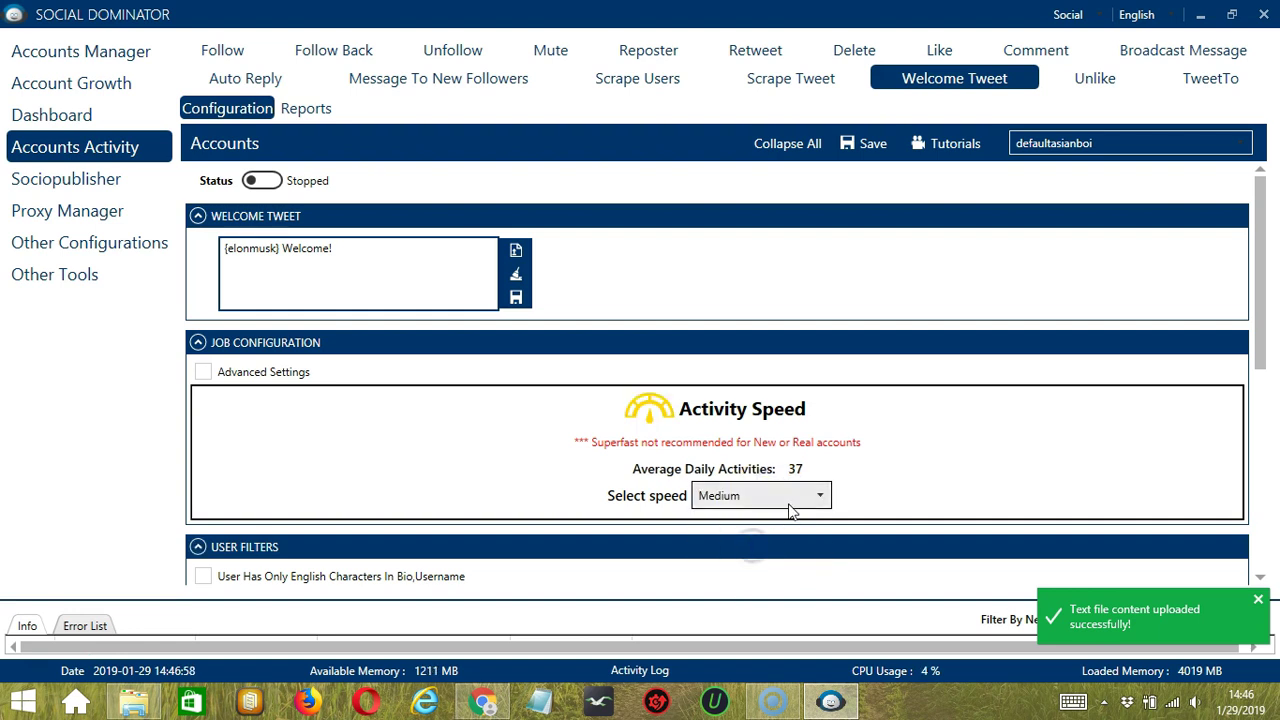
click(785, 500)
click(763, 558)
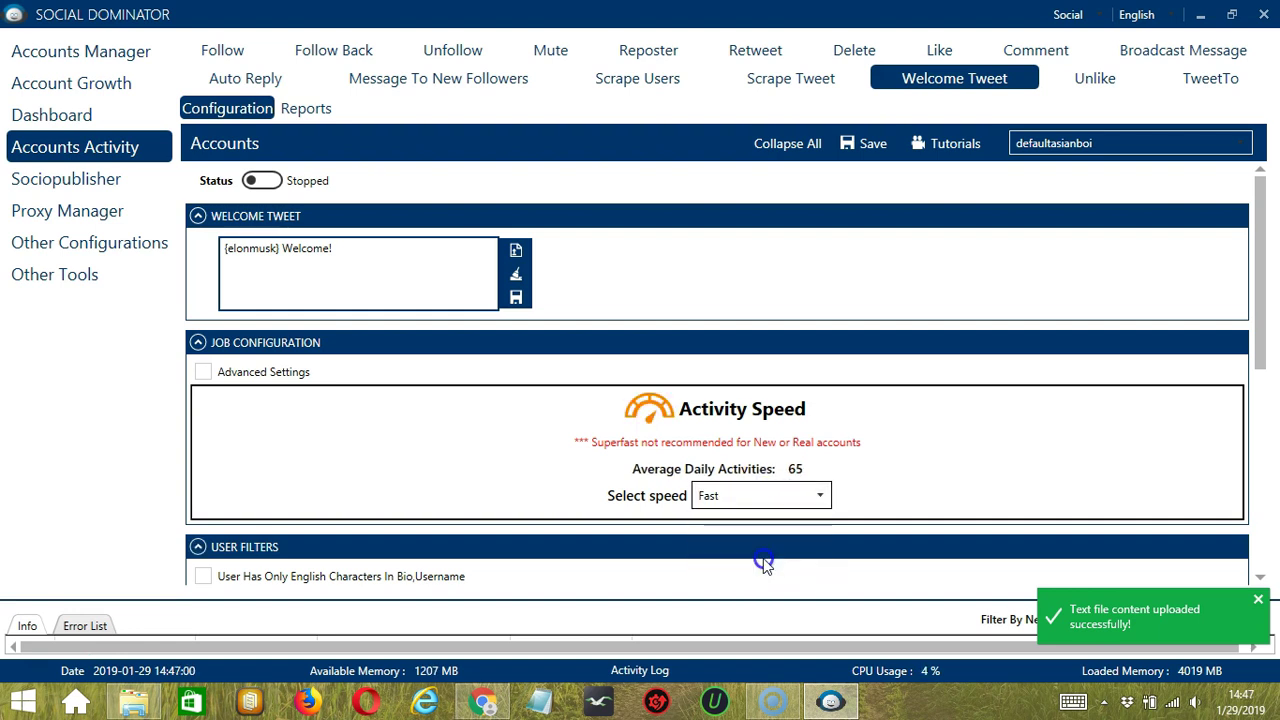
click(743, 495)
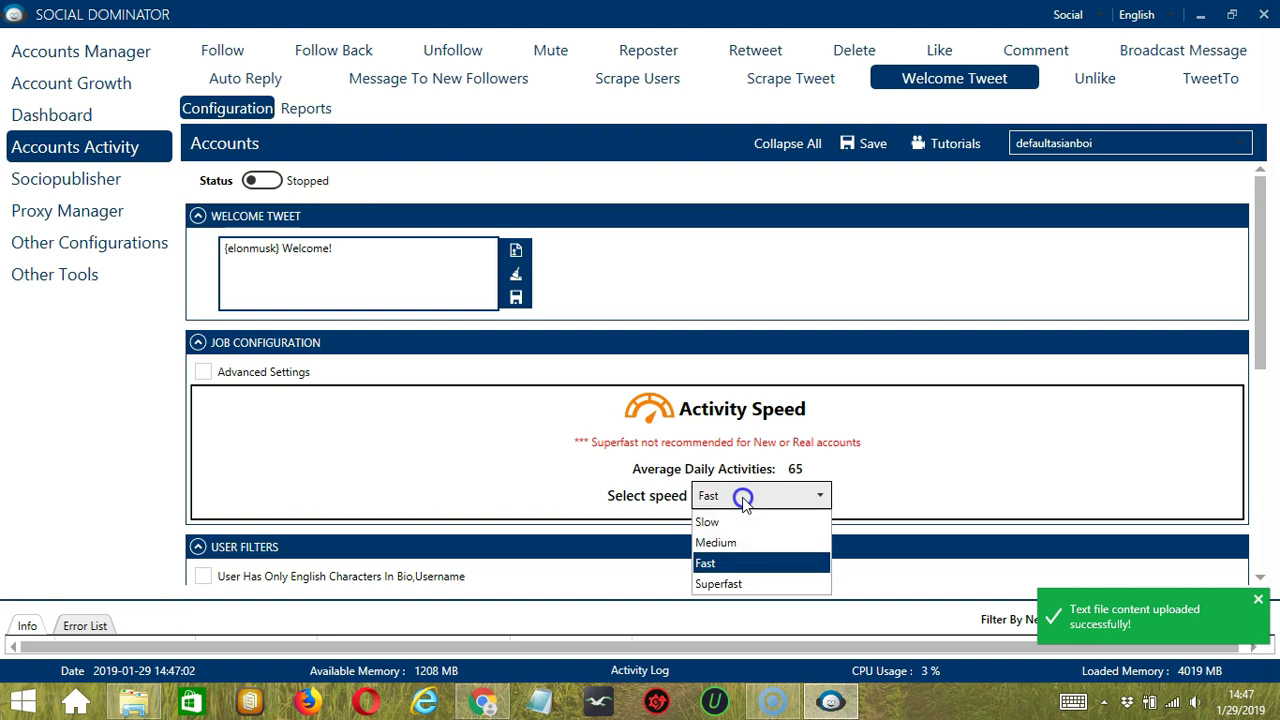
click(770, 586)
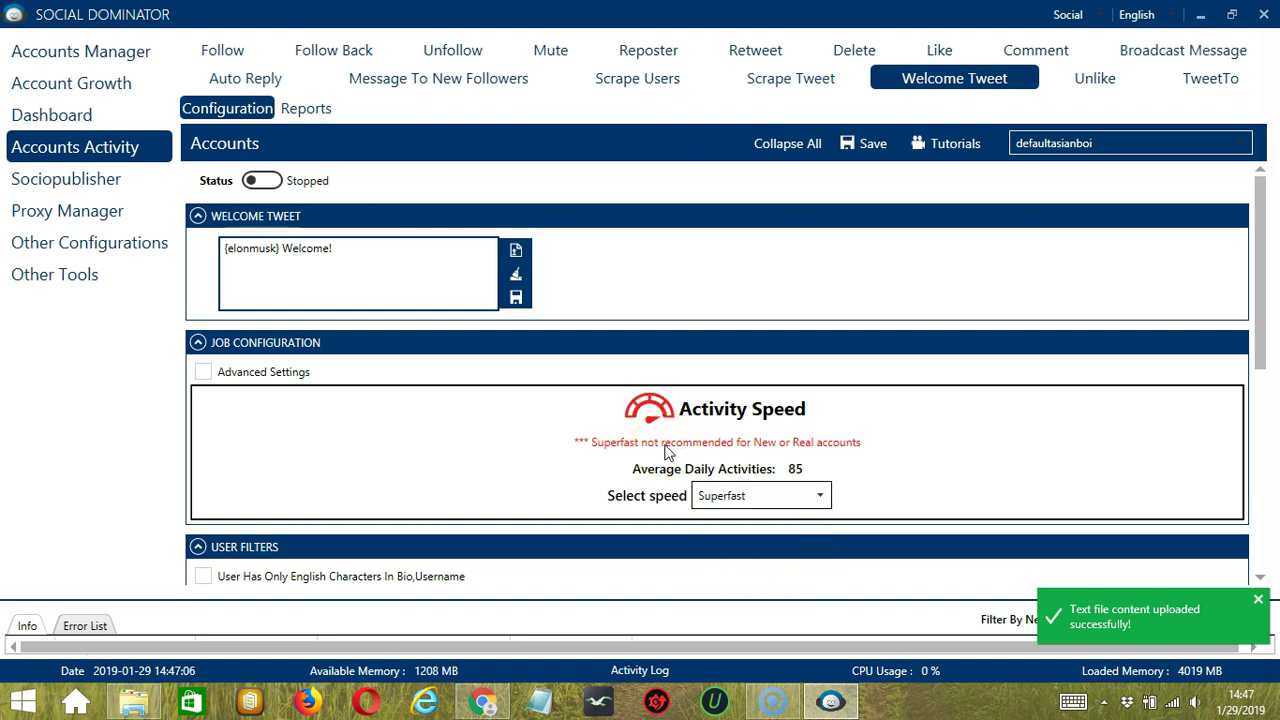
click(446, 432)
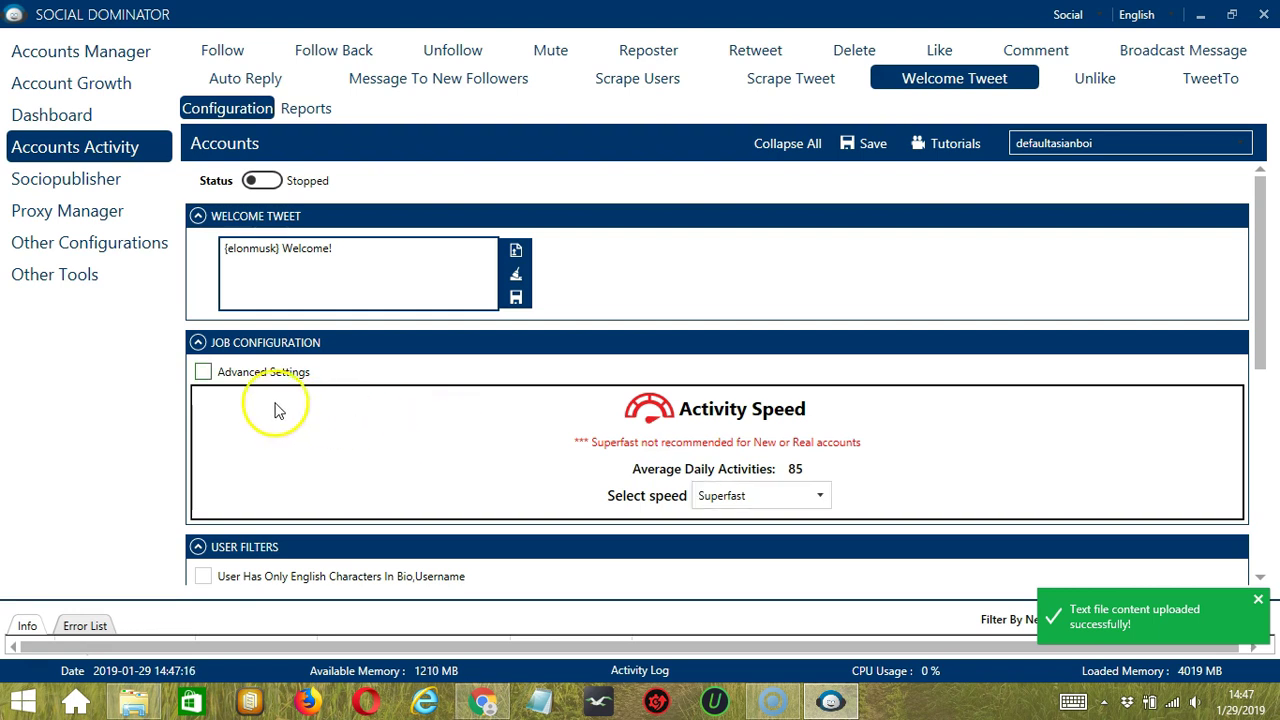
Step: Enable the advanced job settings and the option that increases the number of messages each day
click(204, 374)
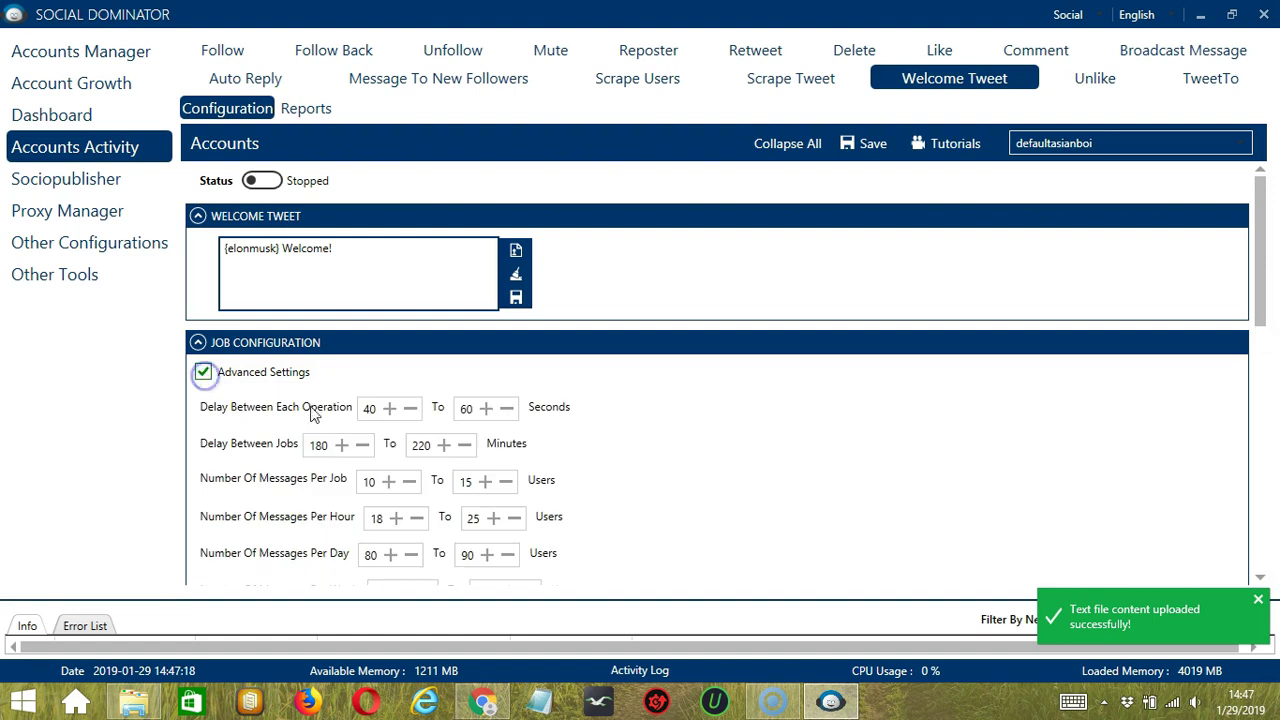
scroll(314, 410, down, 2)
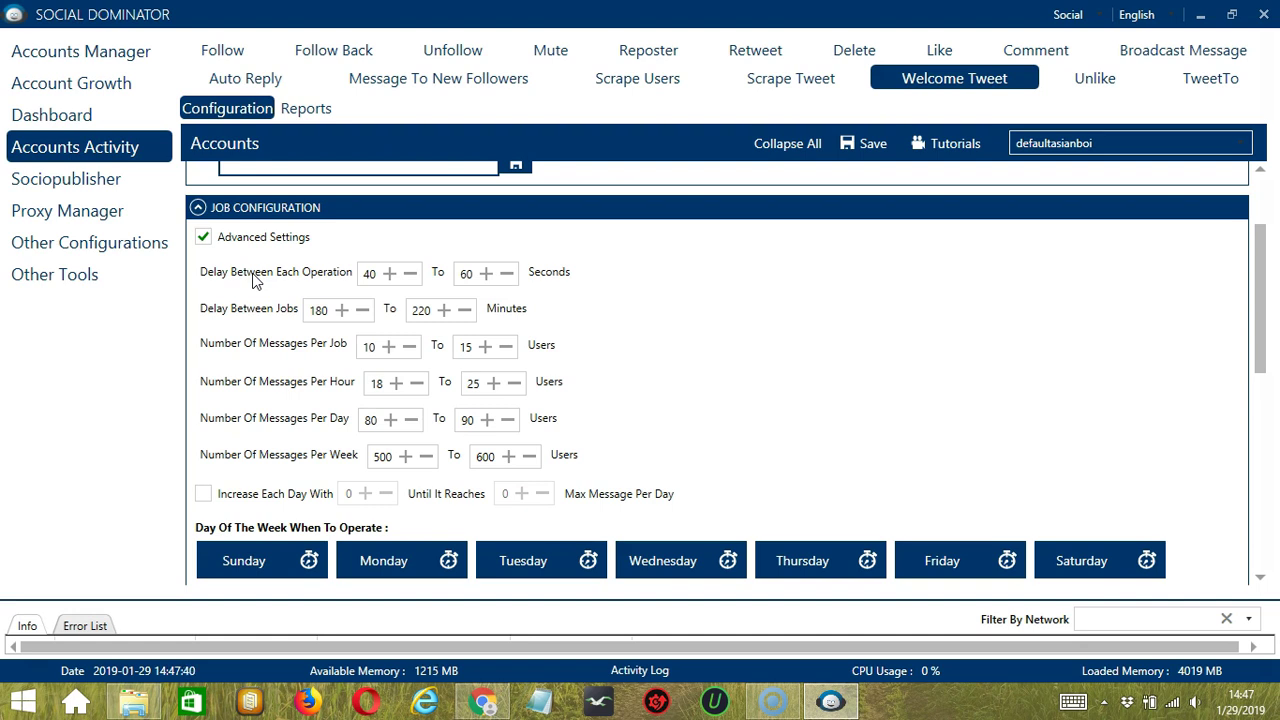
click(266, 317)
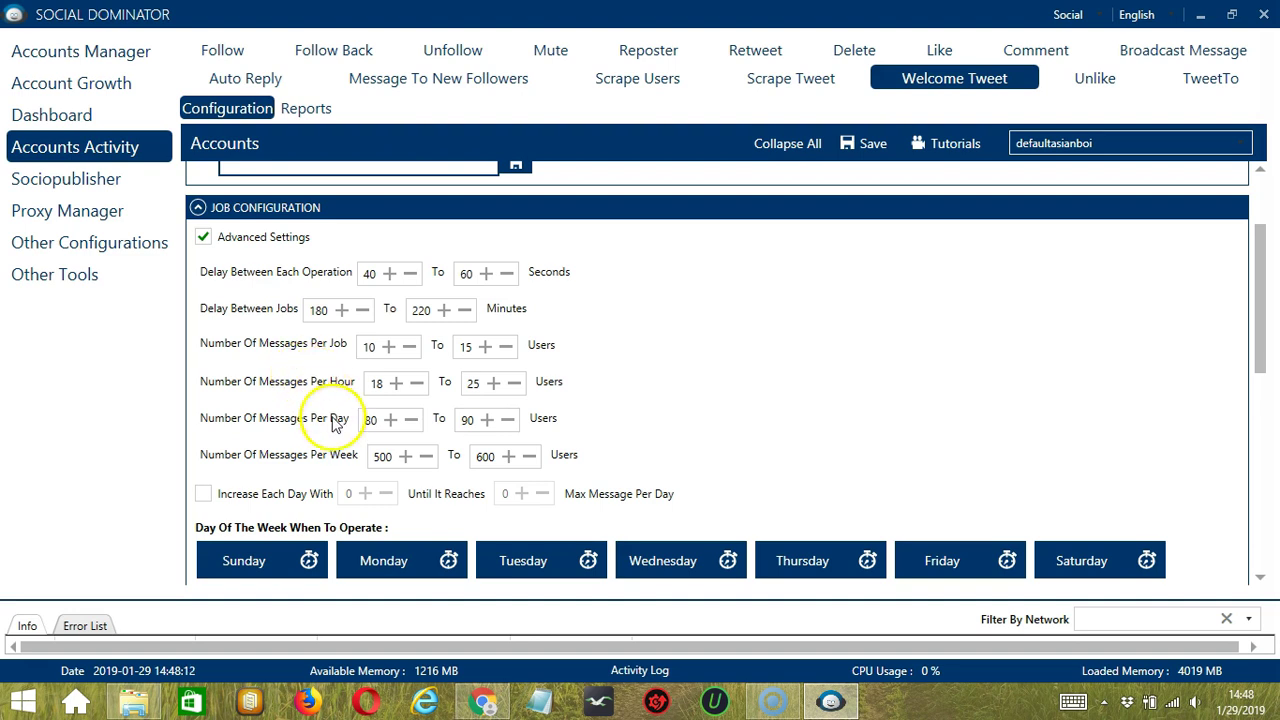
click(203, 493)
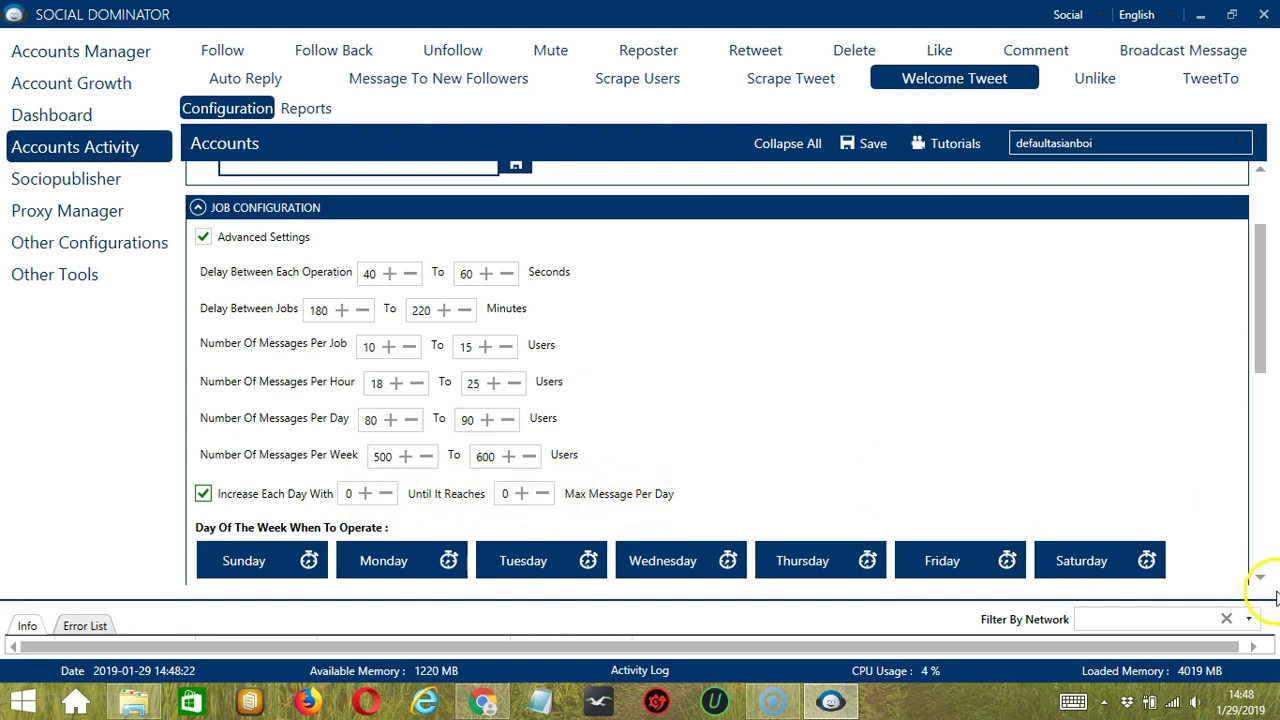
Step: Replace Monday's full-day operating time with an interval from 12:00:00 AM to 1:59:59 AM
scroll(1248, 575, down, 4)
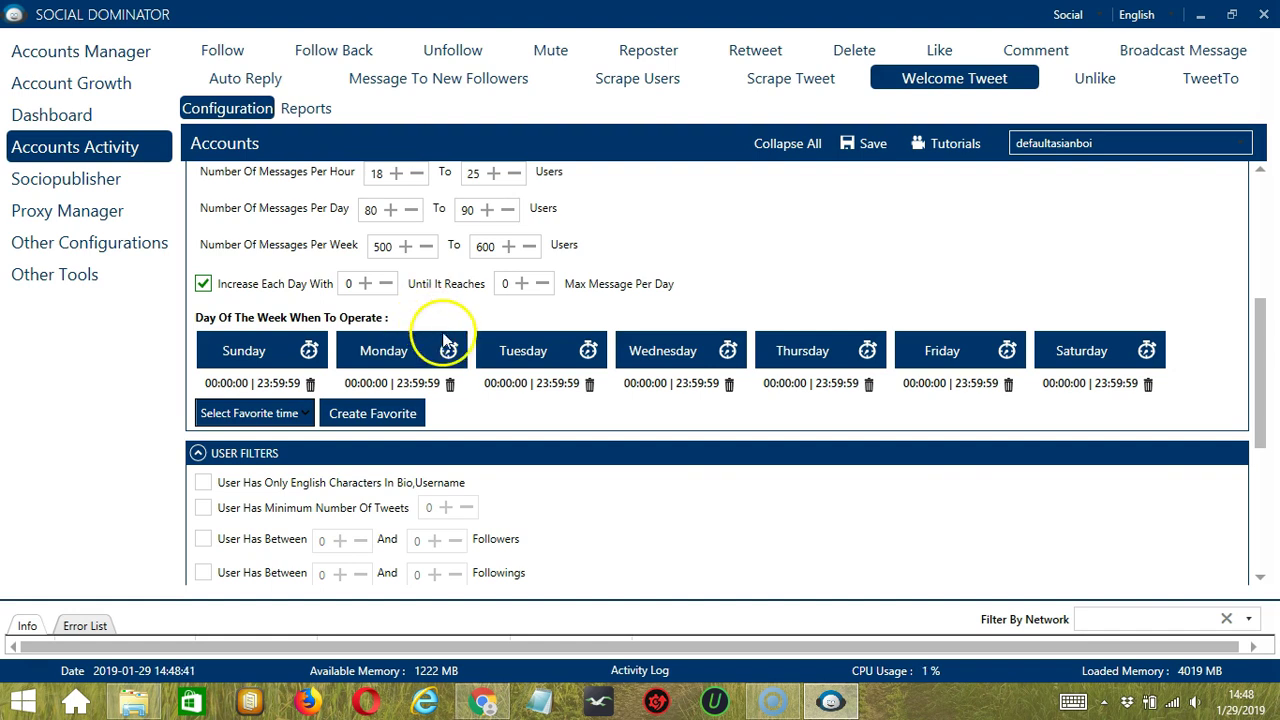
drag(447, 373, 397, 368)
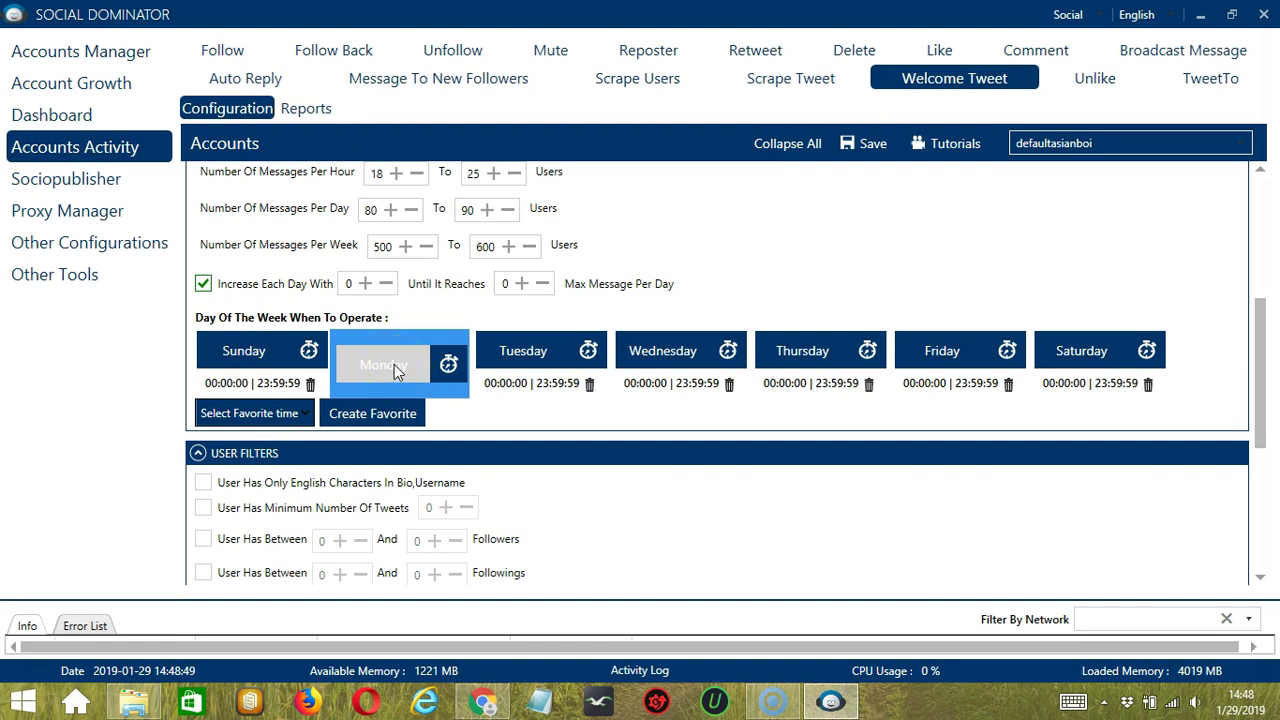
drag(401, 363, 405, 358)
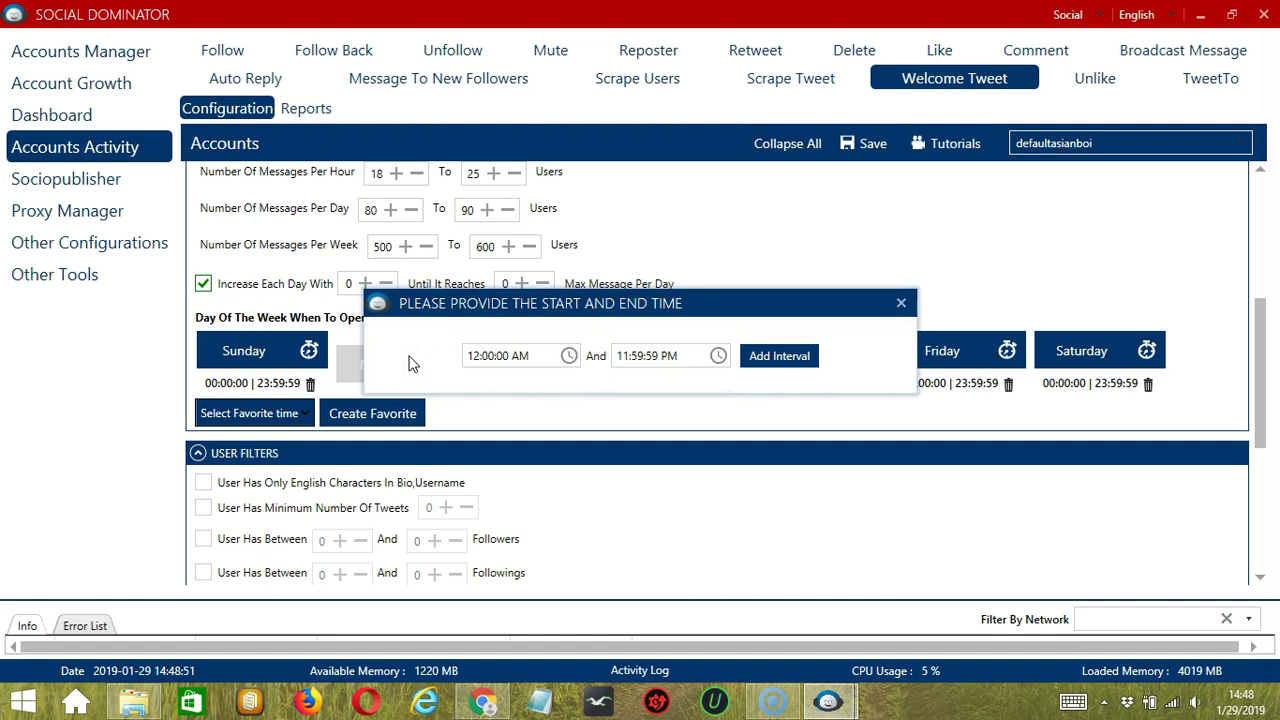
click(625, 355)
key(BackSpace)
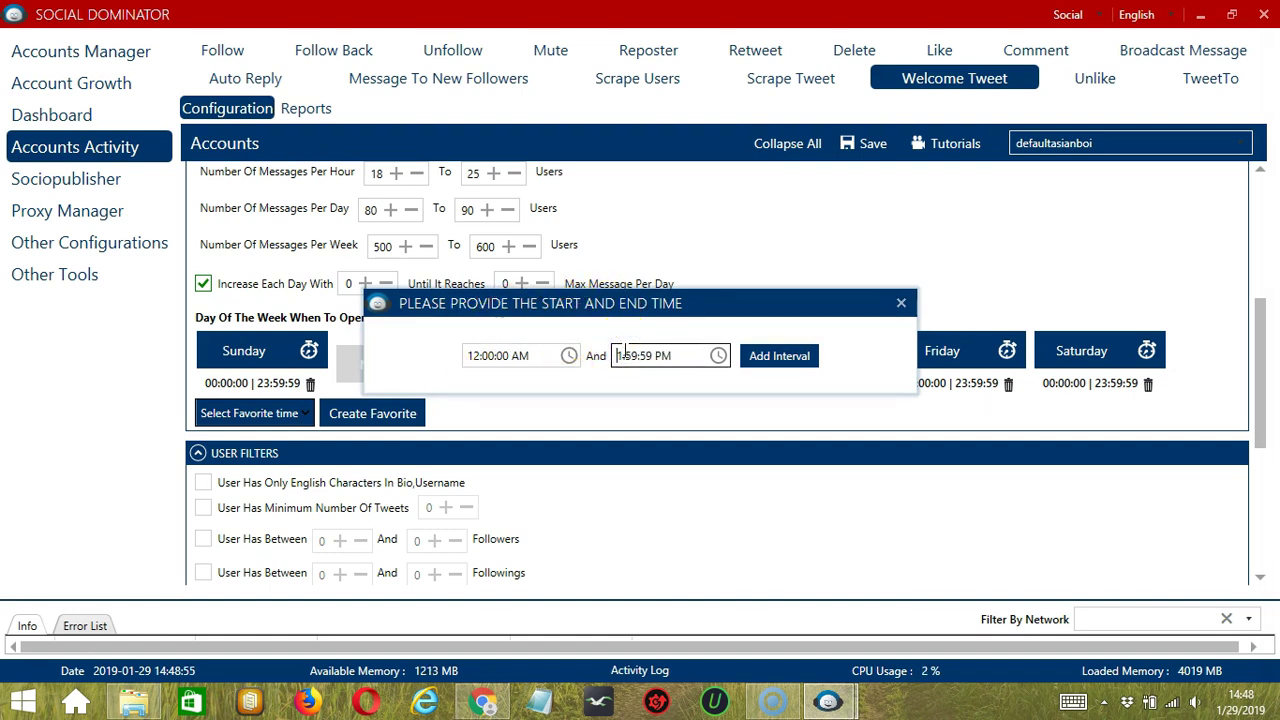
double_click(662, 355)
text(AM)
click(766, 356)
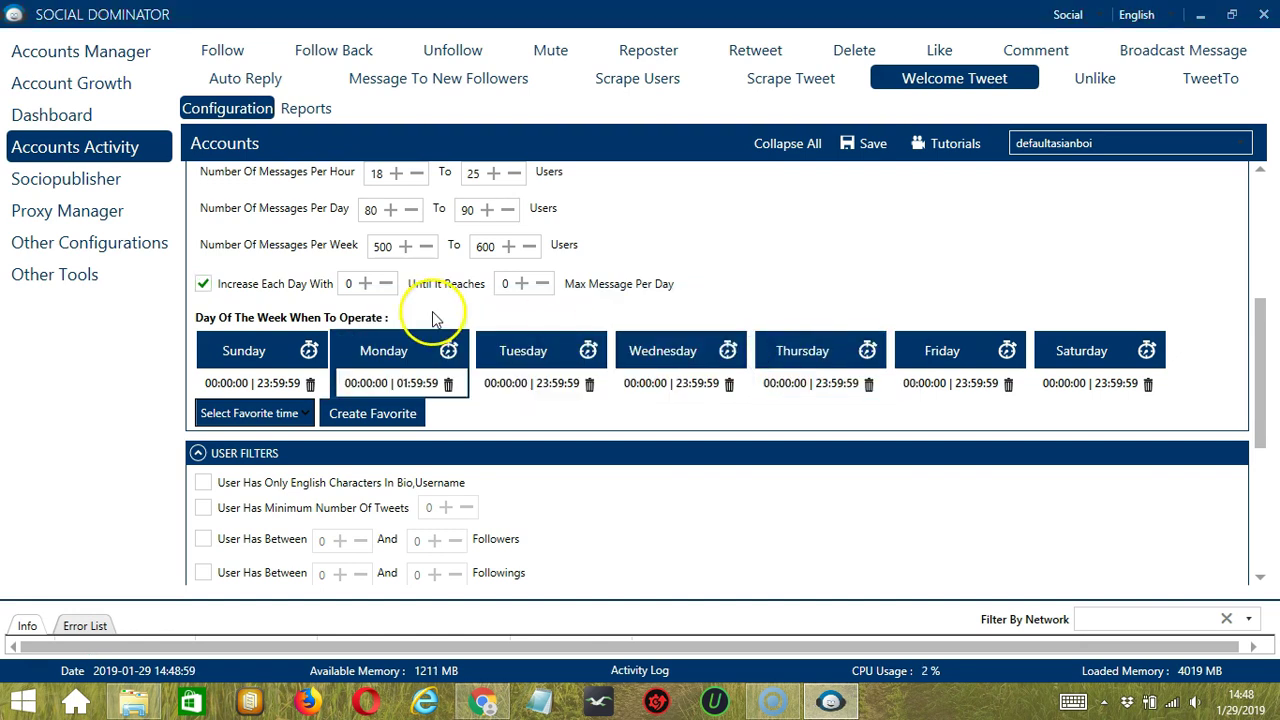
Step: Add a second Monday operating interval from 2:00:00 AM to 11:59:59 PM
click(395, 345)
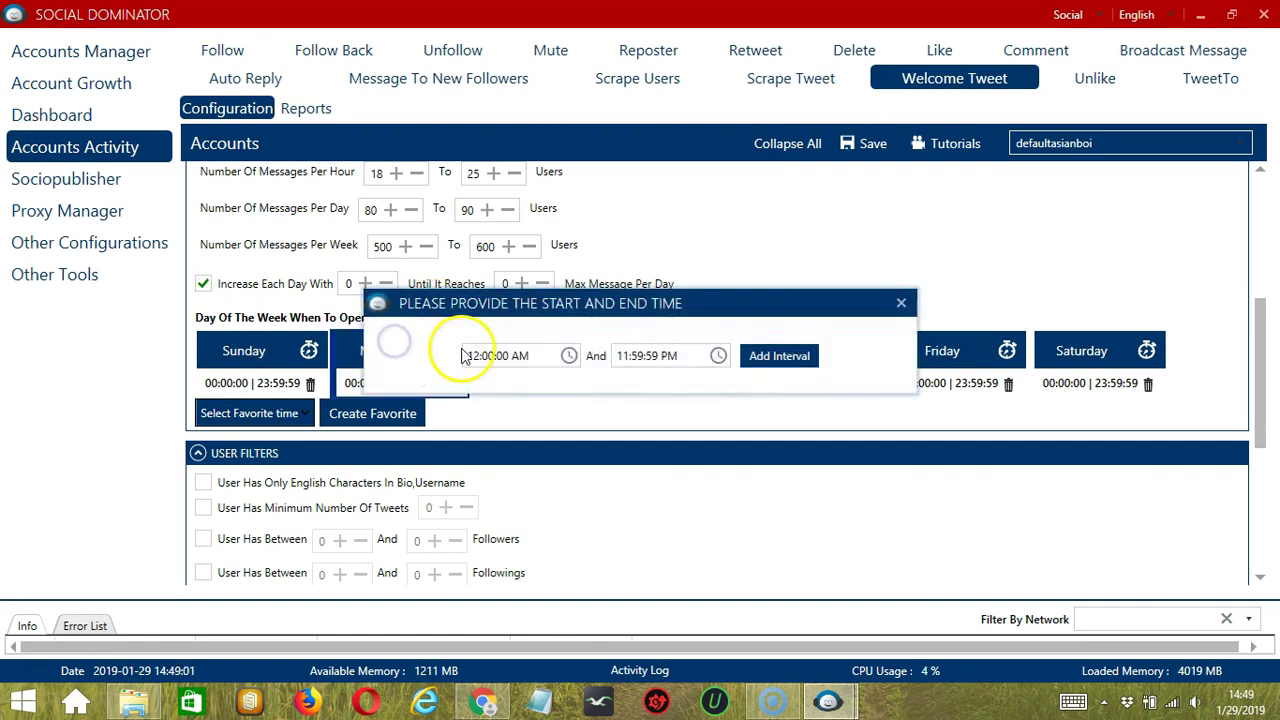
click(476, 355)
key(BackSpace)
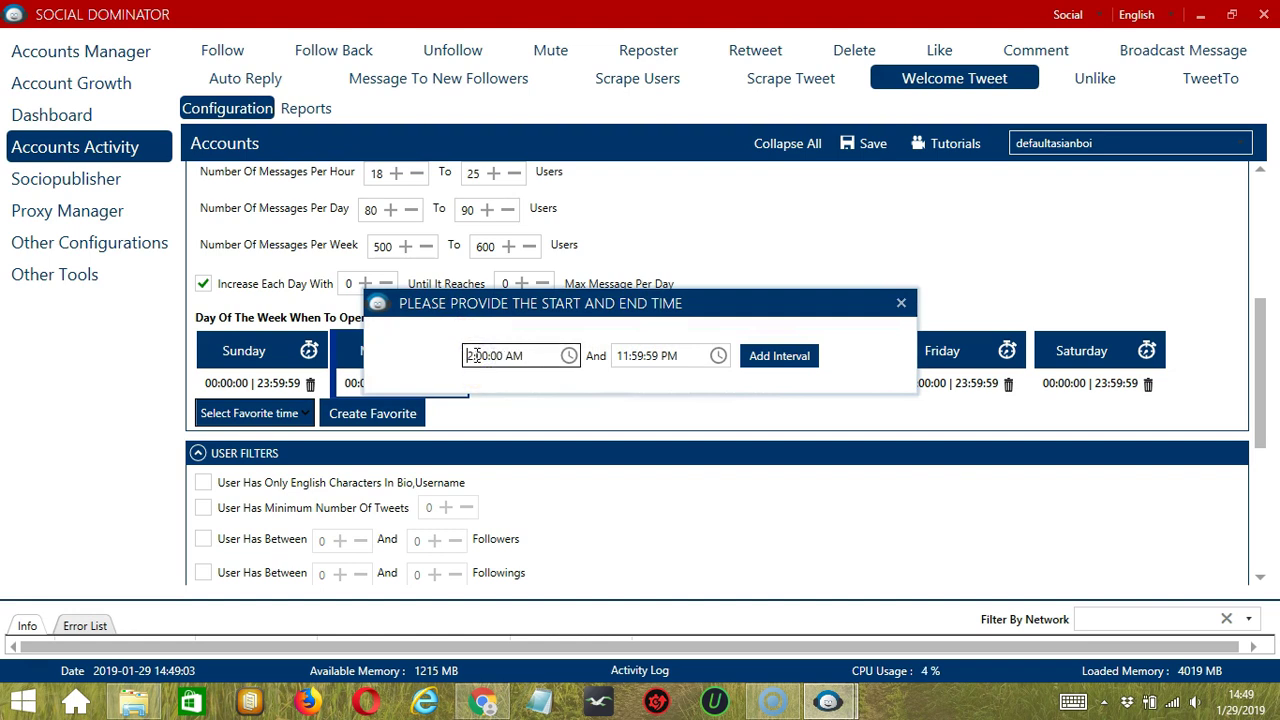
click(808, 352)
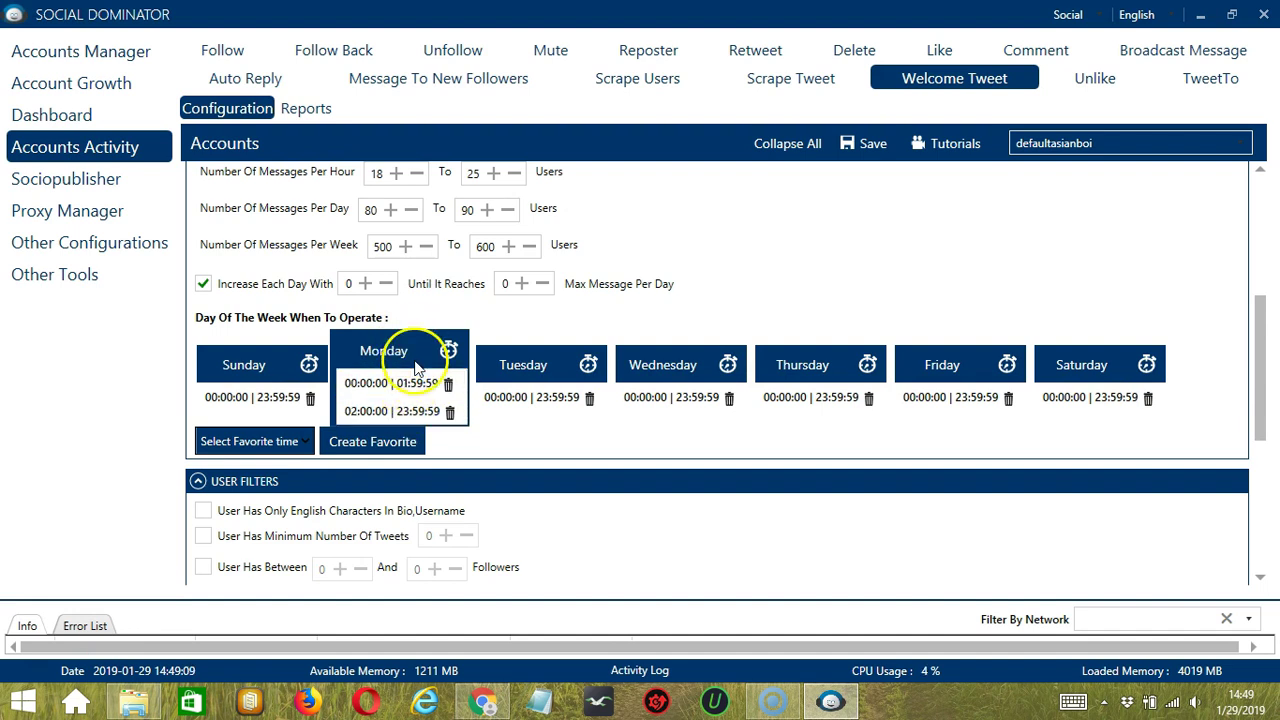
Step: Save the weekly operating schedule as a favorite time named "Twitter Welcome"
click(402, 443)
text(Twi)
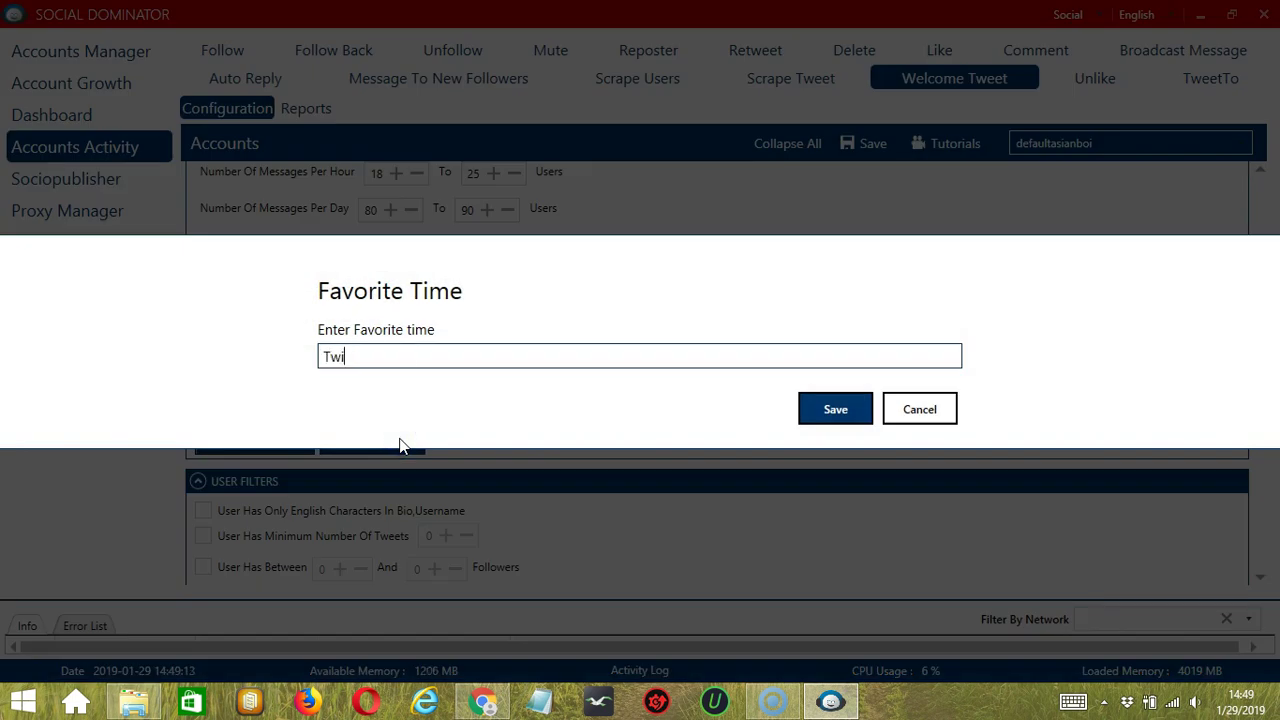
text(tter Welcome)
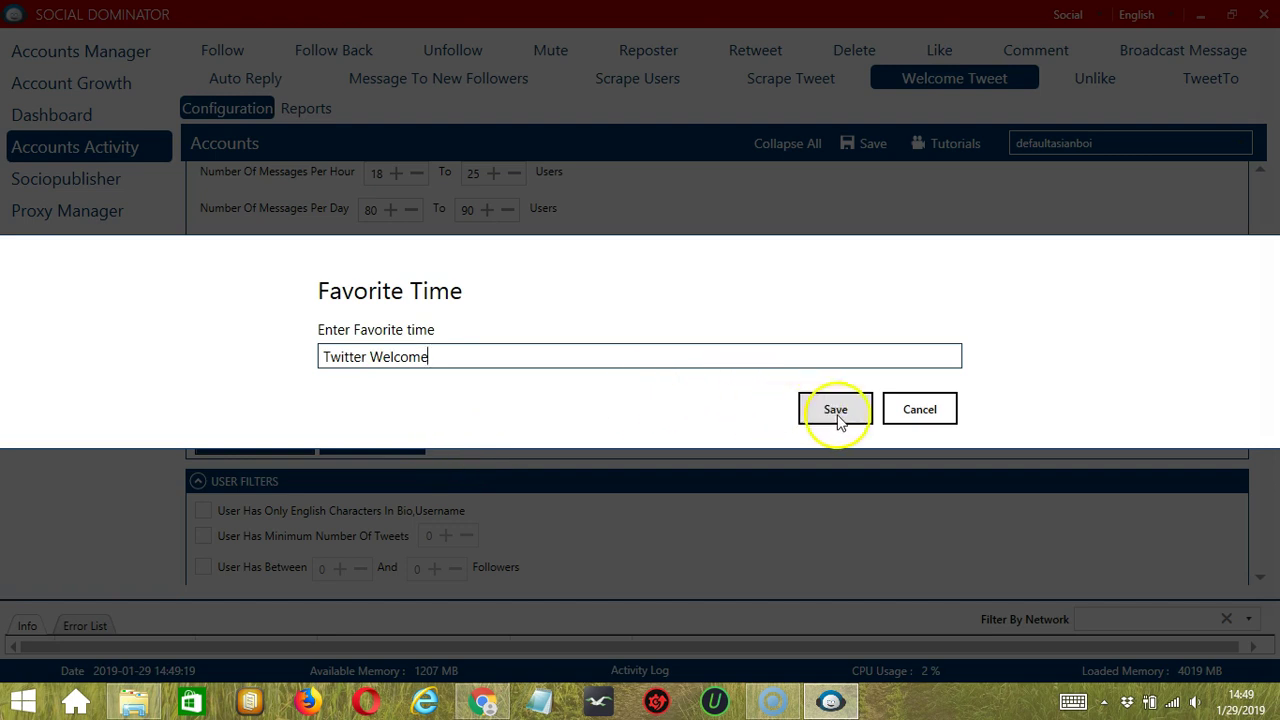
click(833, 418)
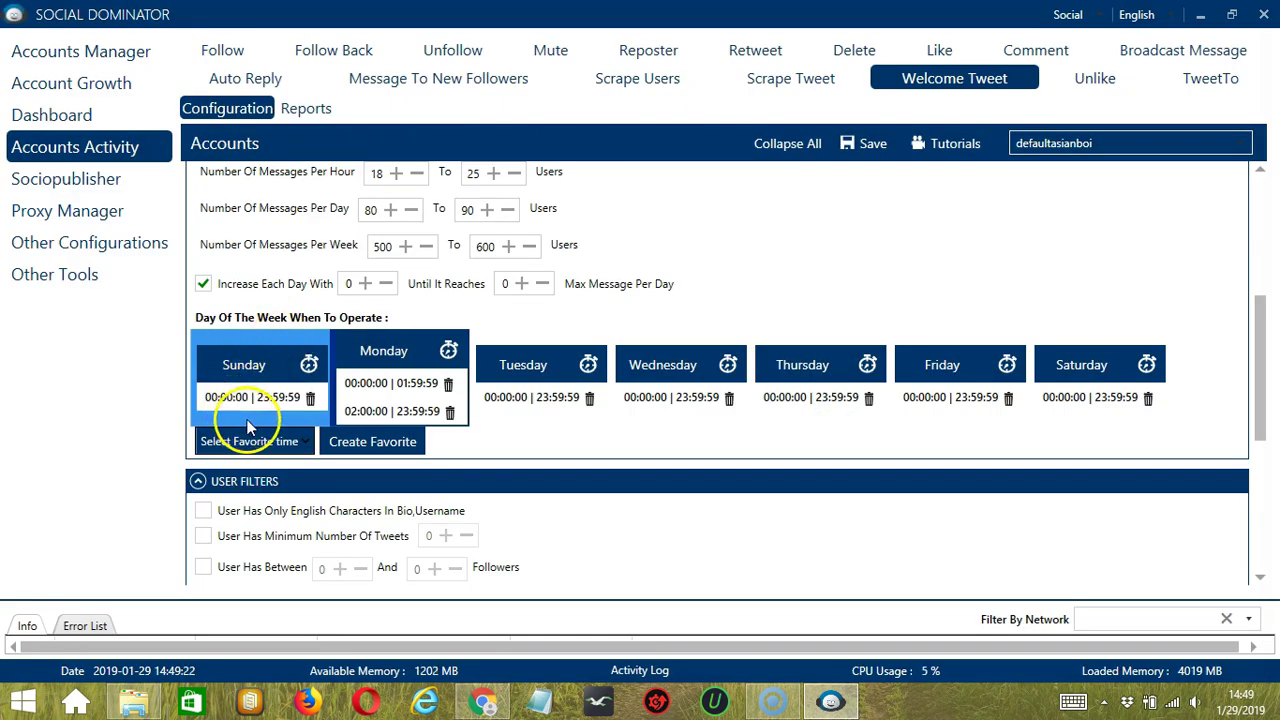
Step: Apply the saved favorite time "Twitter Welcome" to the operating schedule
click(270, 443)
scroll(223, 380, down, 6)
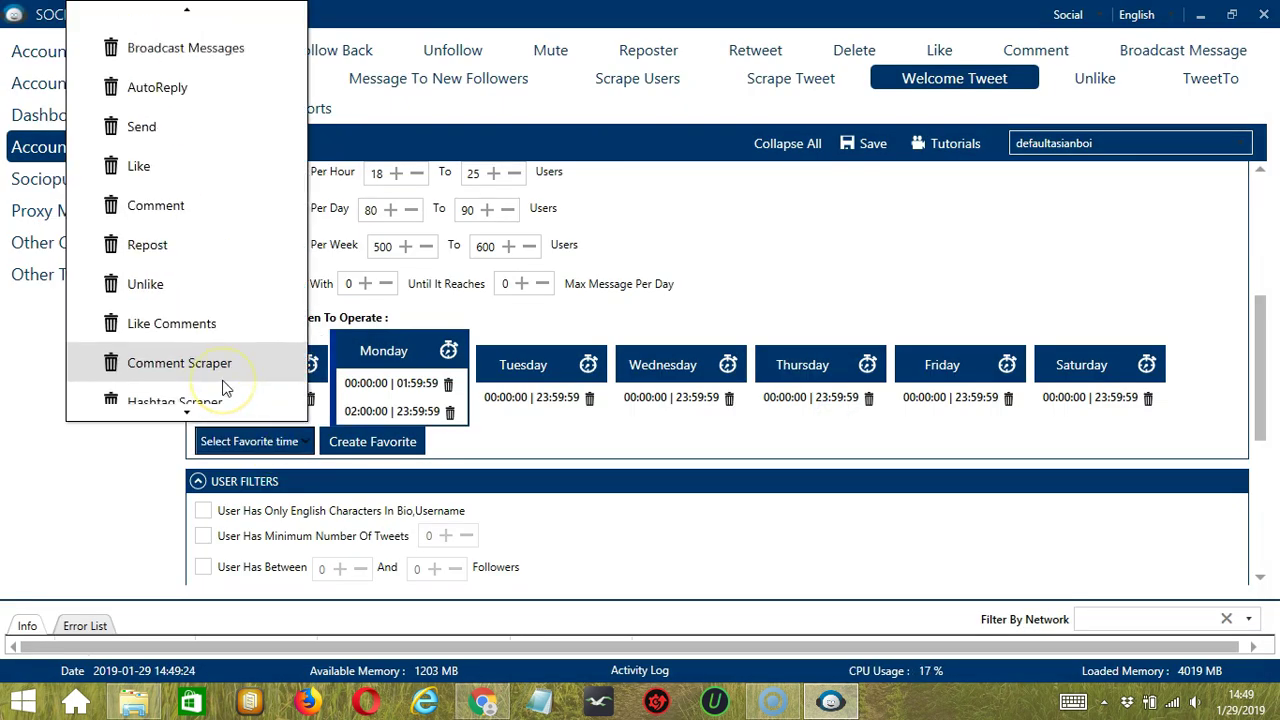
scroll(224, 386, down, 3)
click(198, 401)
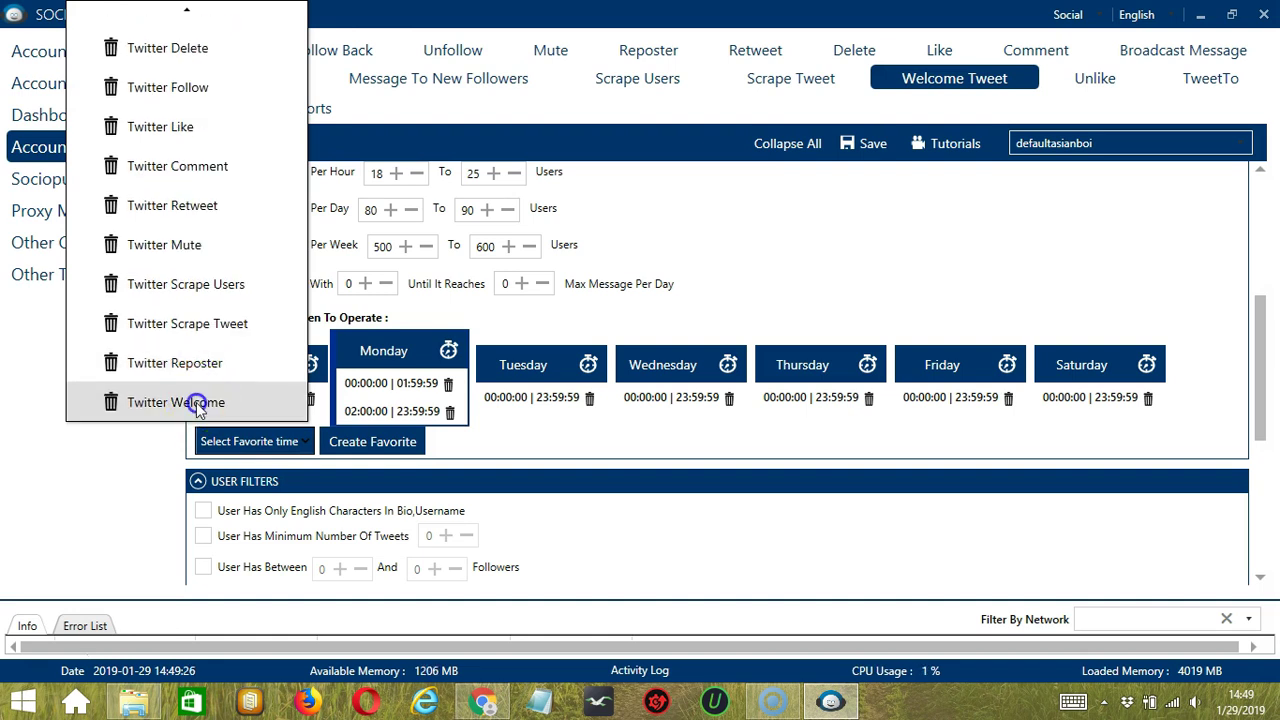
Step: Enable the user filters for English-only characters in bio and username and for invalid words in bio, username or name
scroll(657, 457, down, 3)
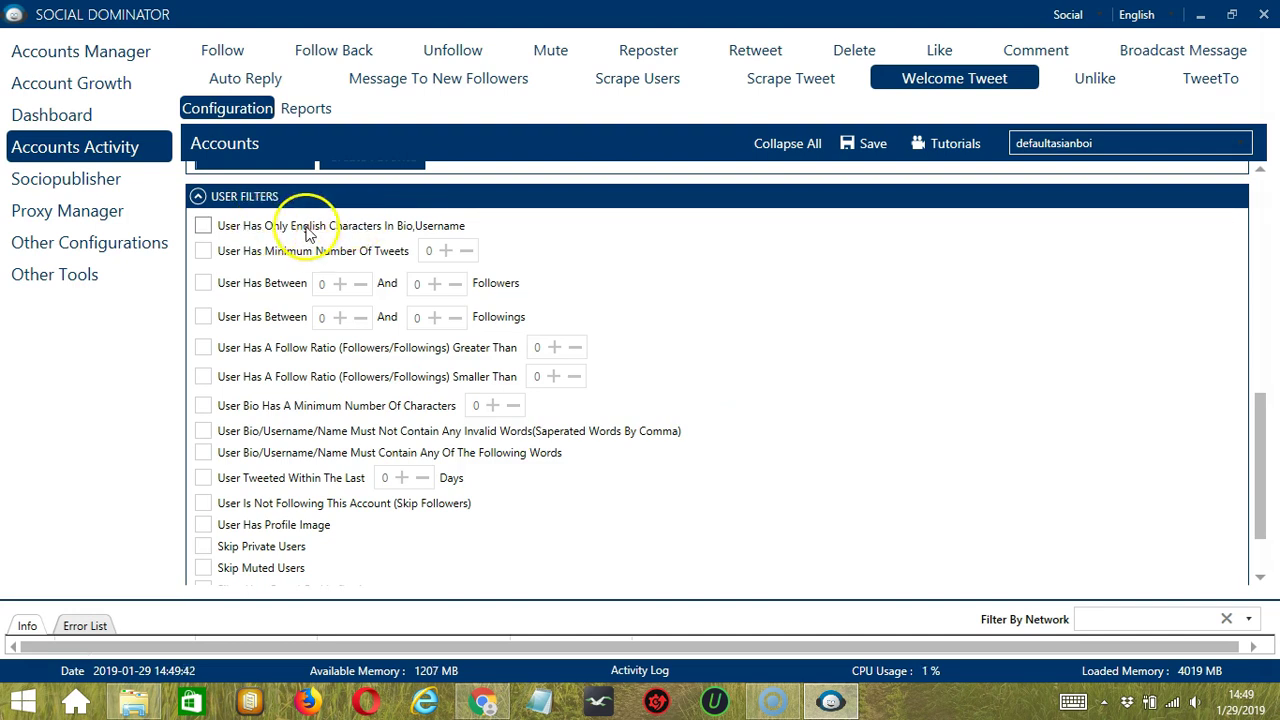
click(205, 227)
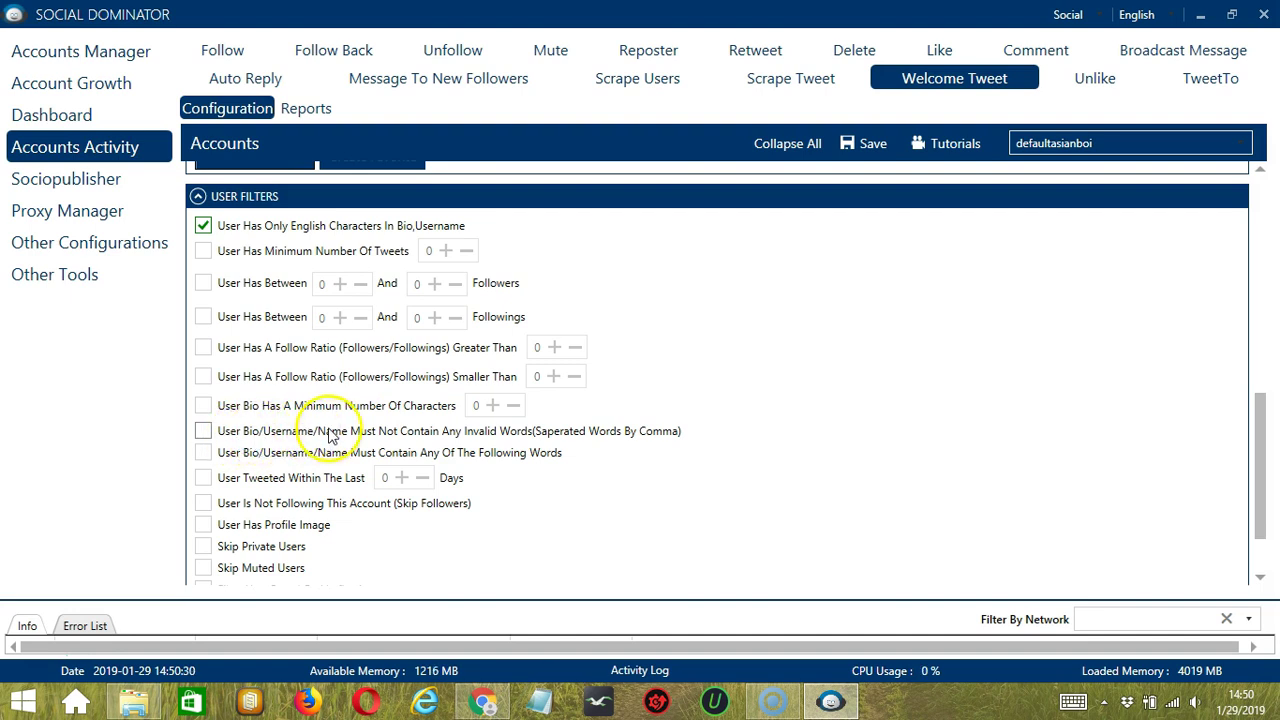
click(203, 432)
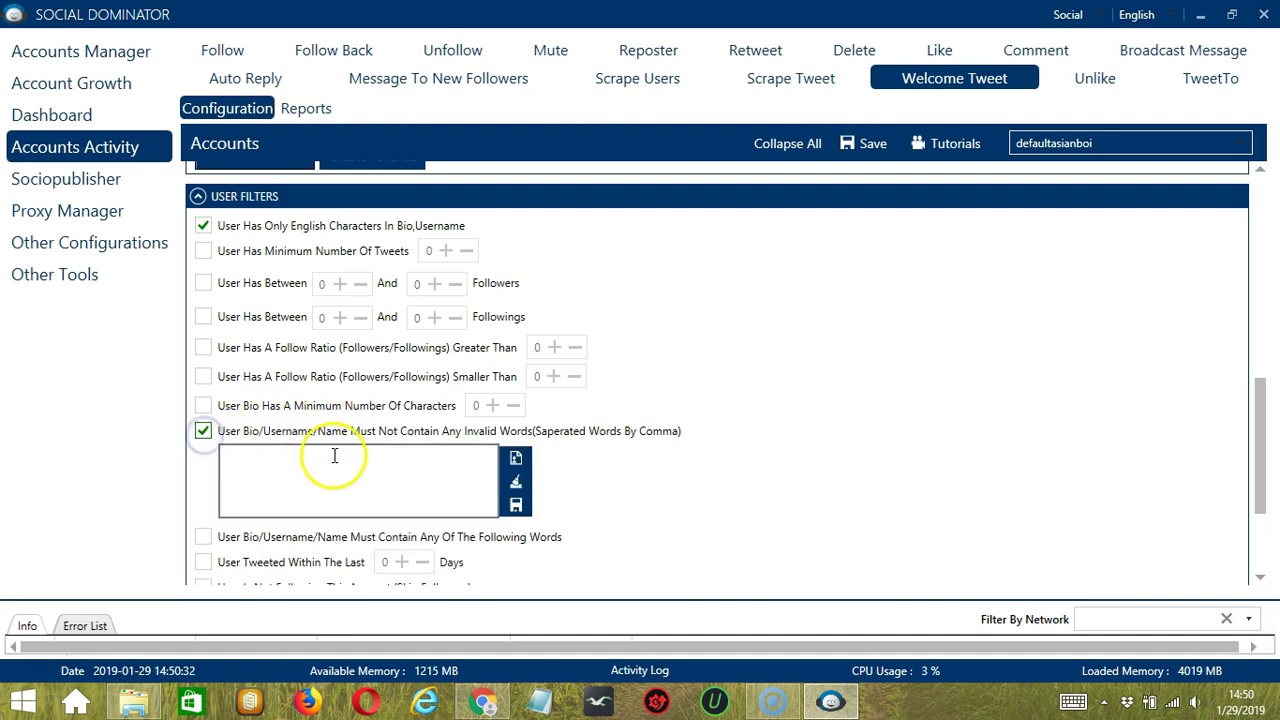
Step: Enter "politics,government" as the filter's invalid words, and clear the word list again
click(298, 460)
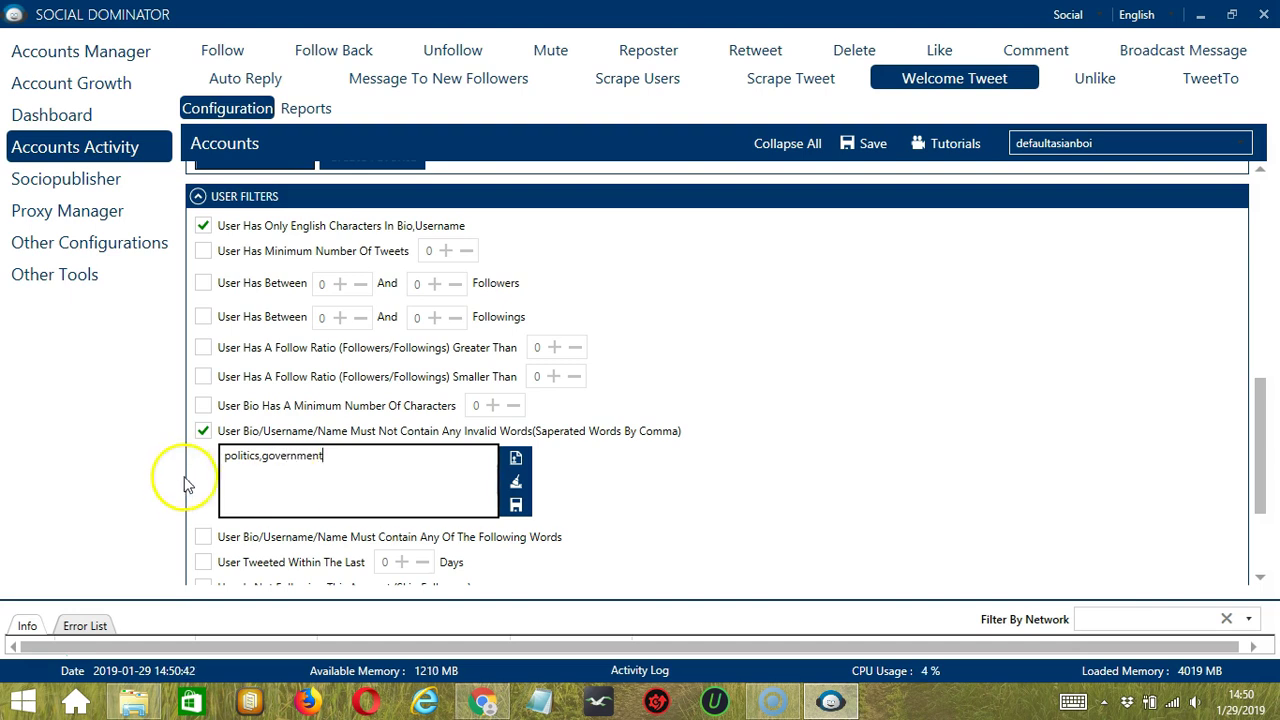
click(516, 485)
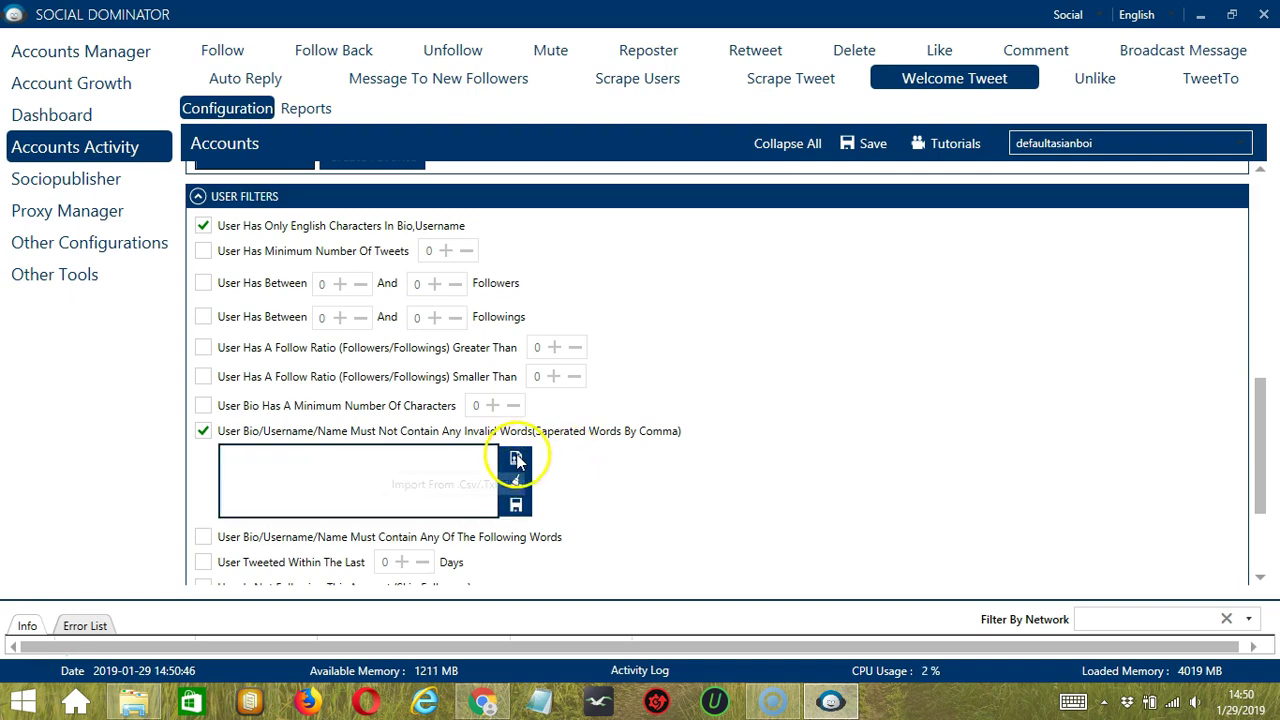
Step: Import the filter's invalid words from the desktop file "must not contain.txt" and save the word list
click(516, 458)
scroll(690, 440, down, 7)
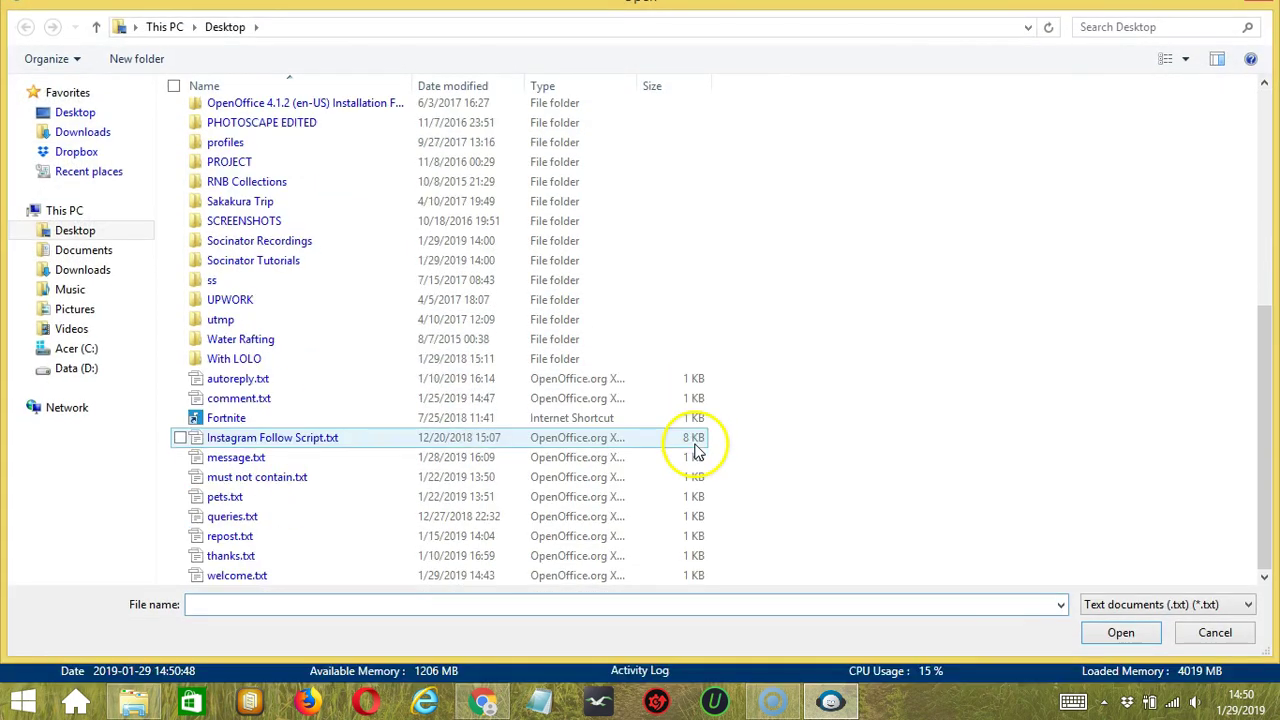
click(270, 495)
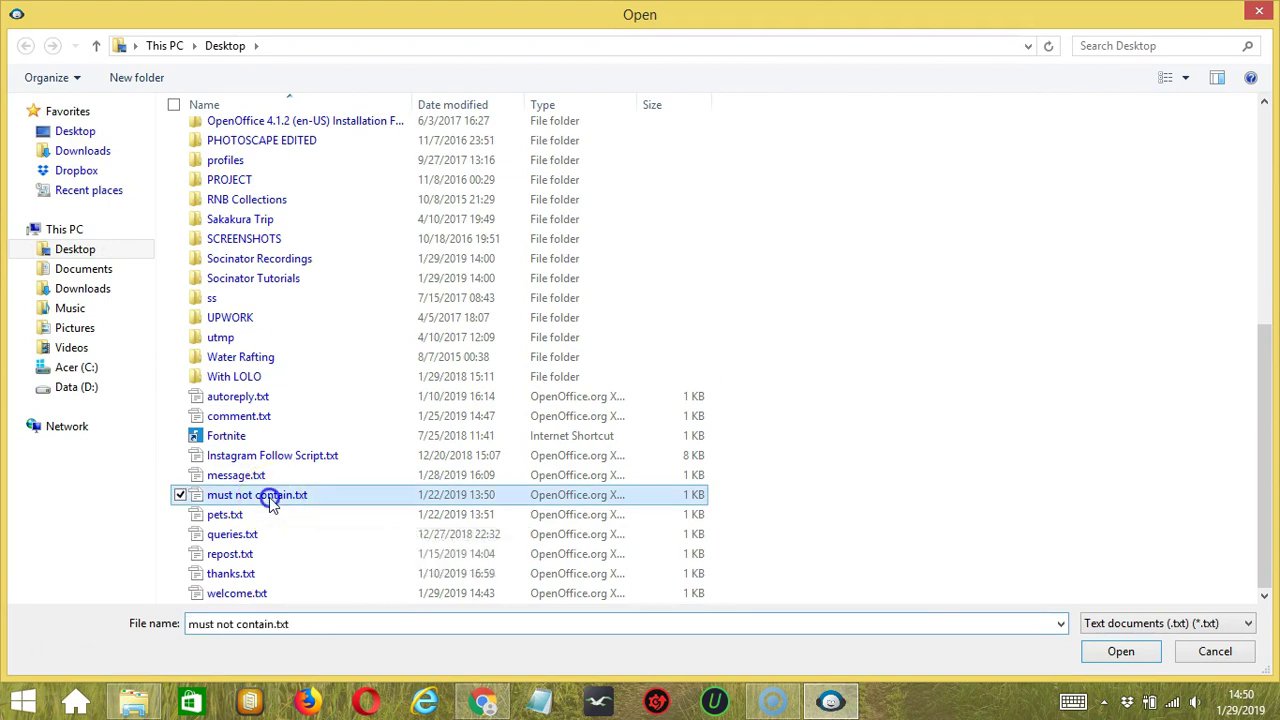
click(1124, 648)
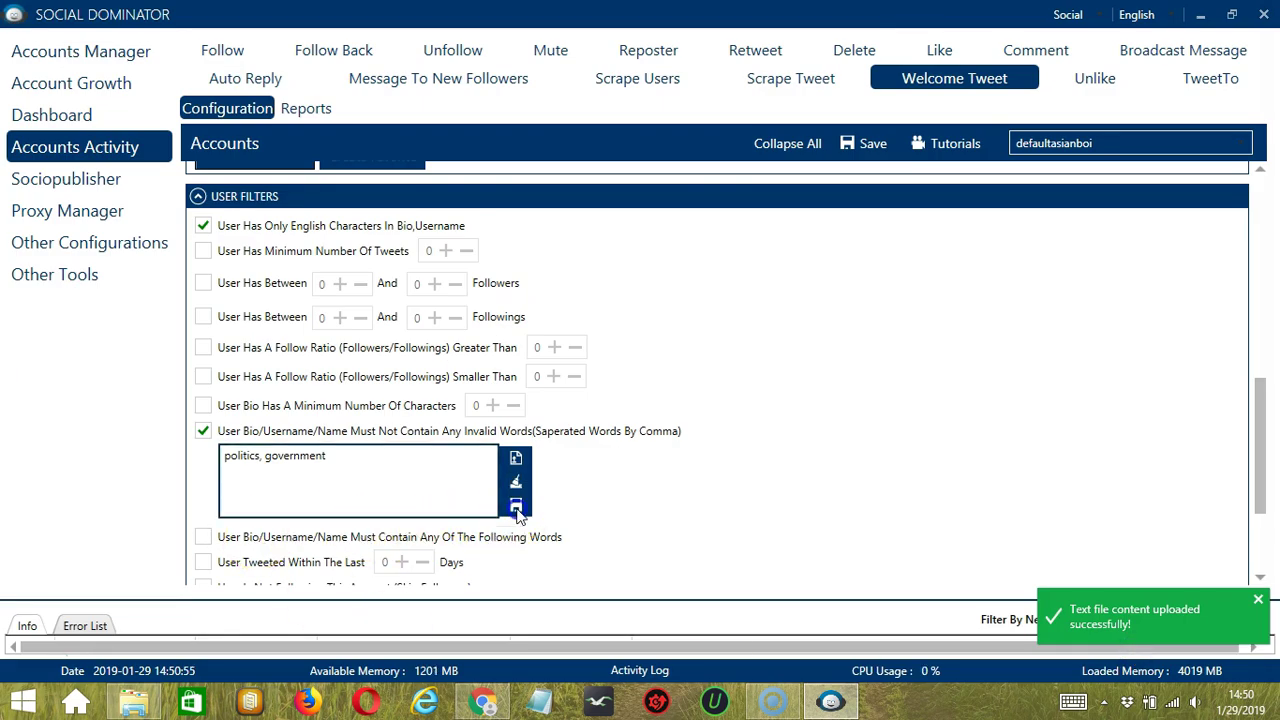
Step: Enable the filter requiring certain words in bio, username or name, and enter "pets,cats,dogs" as its words
scroll(700, 485, down, 2)
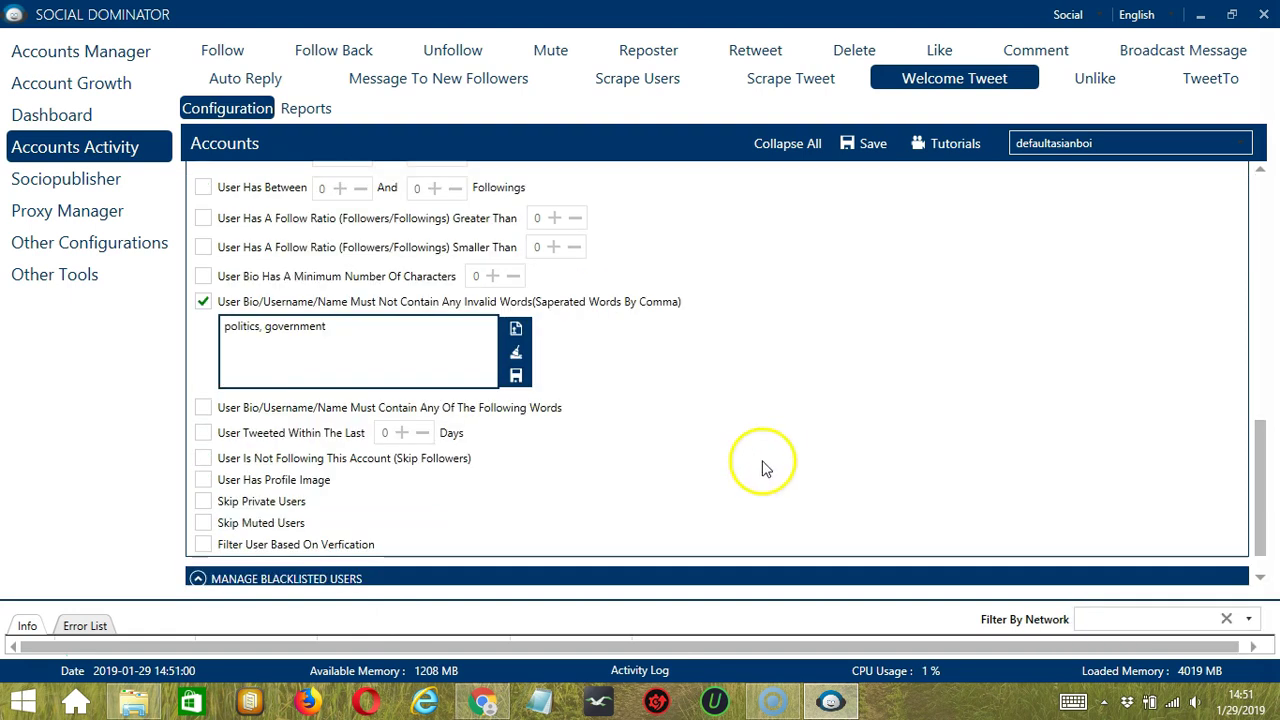
click(200, 409)
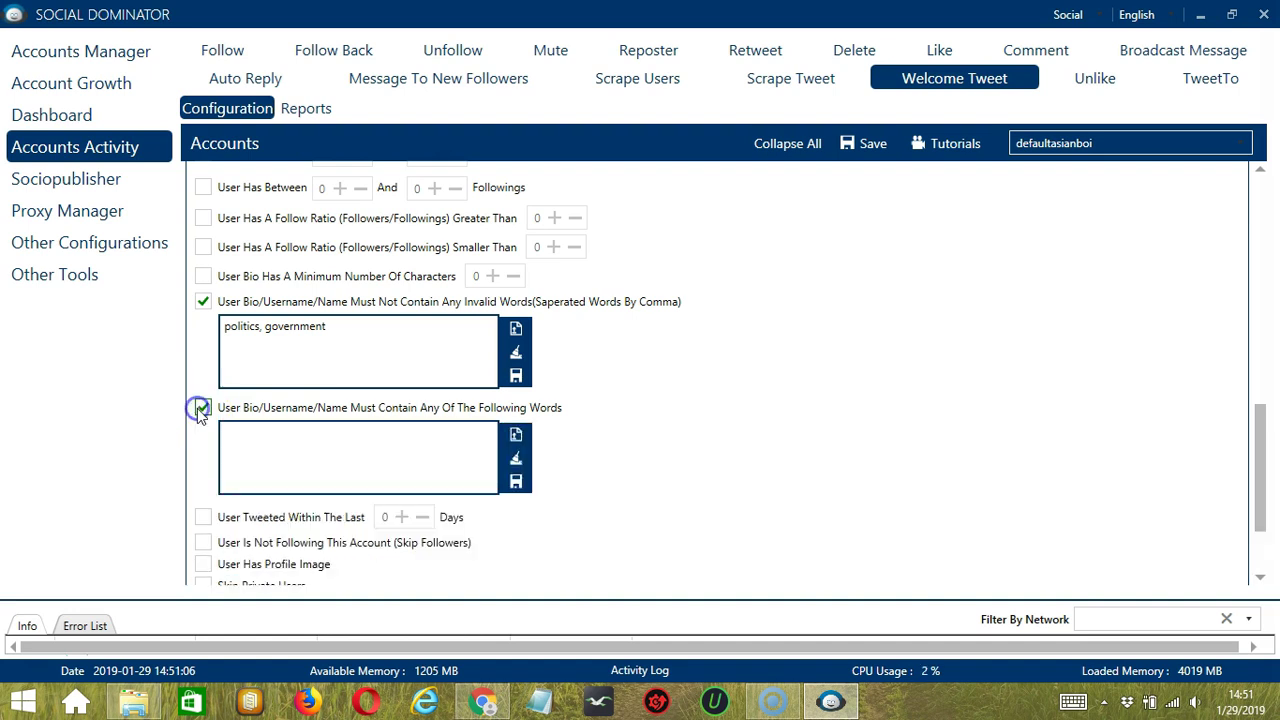
click(283, 450)
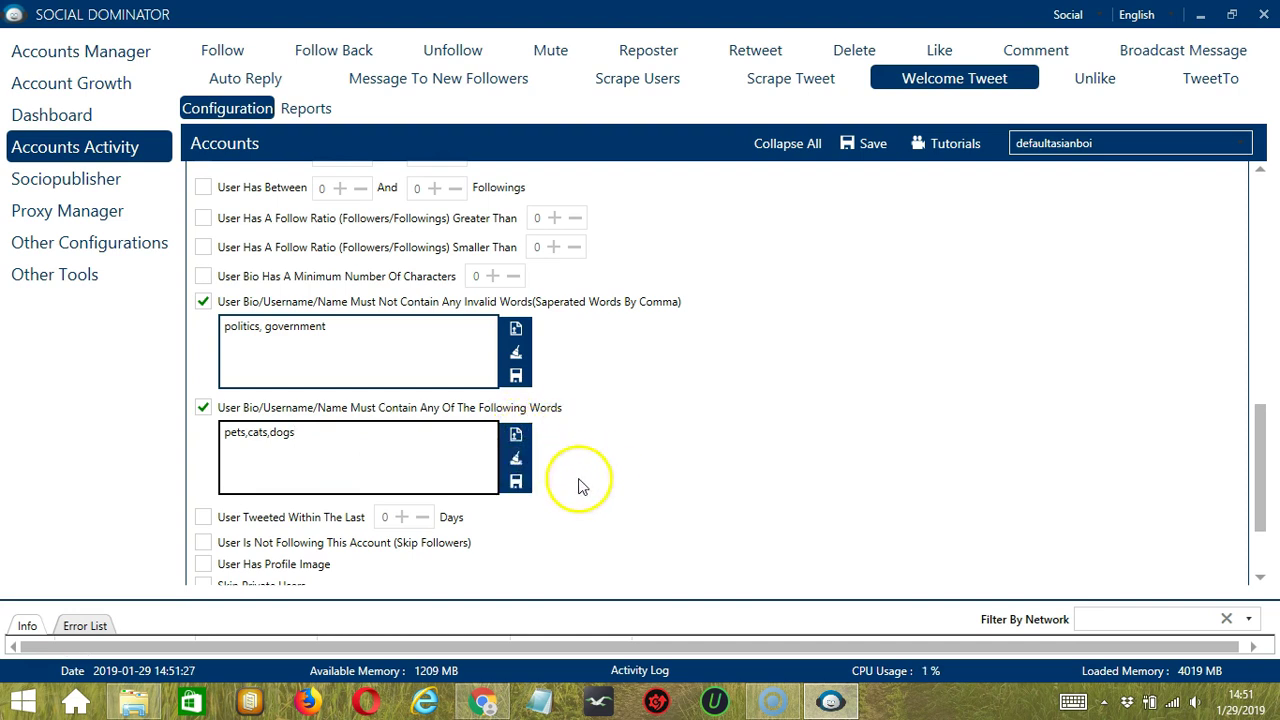
Step: Enable the filter for users who tweeted recently and set it to the last 2 days
scroll(593, 487, down, 3)
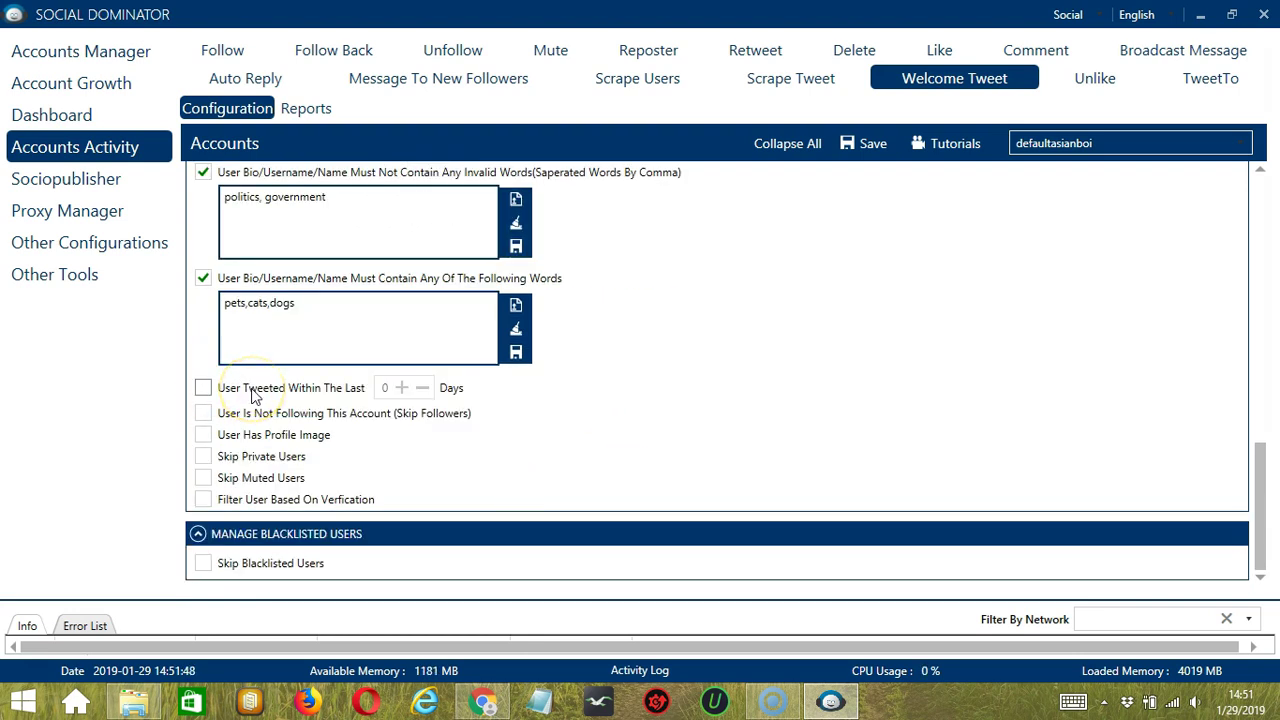
click(203, 388)
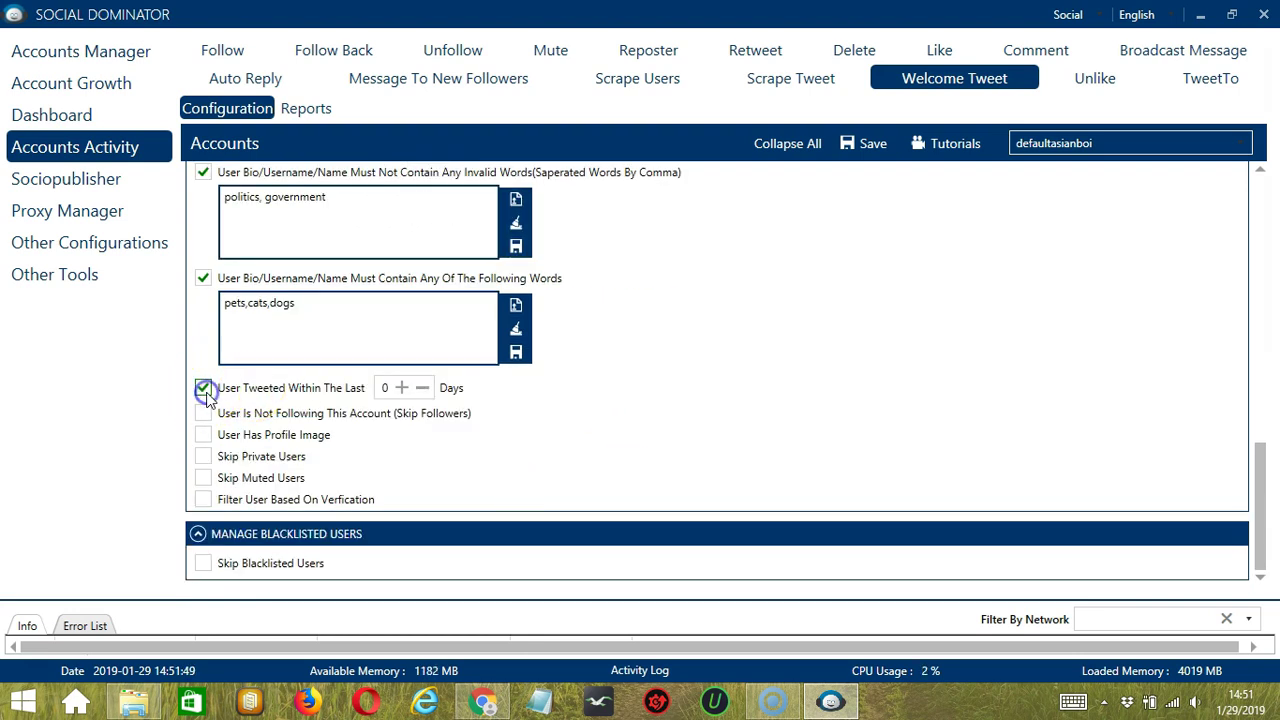
click(401, 387)
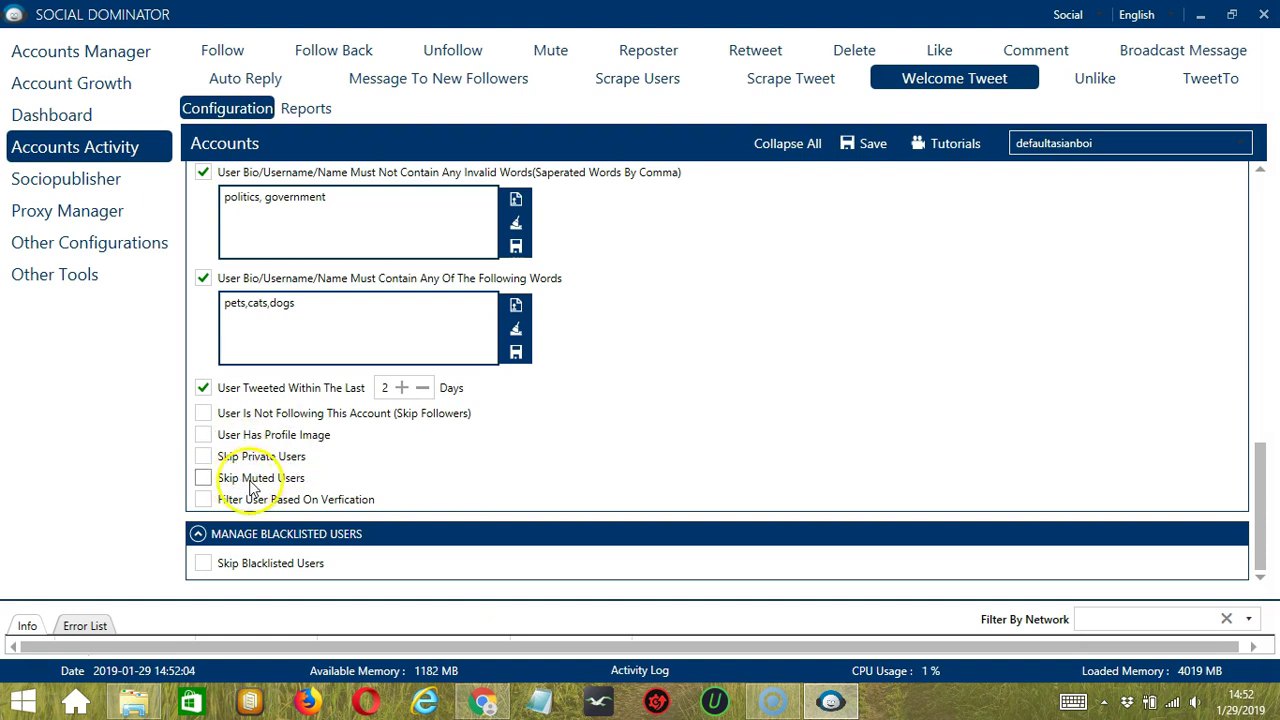
Step: Filter users based on verification, skipping those who are not verified, and enable skipping blacklisted users
click(203, 500)
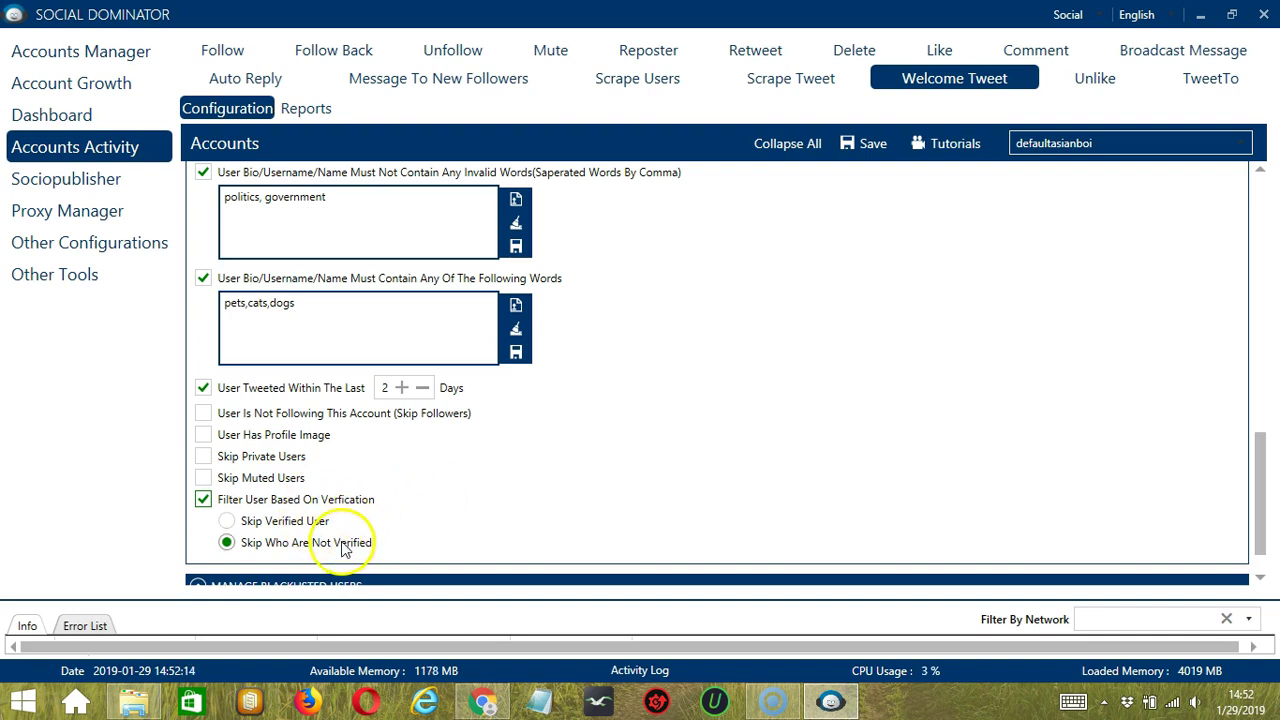
scroll(522, 518, down, 1)
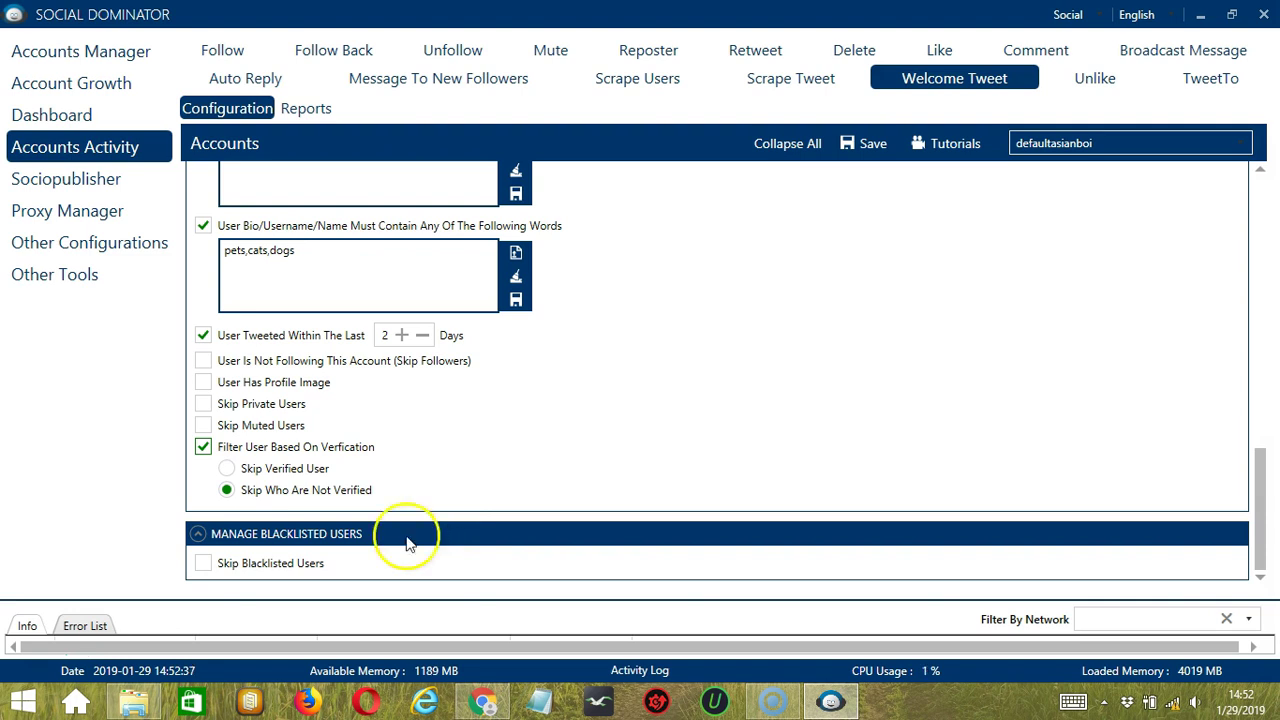
click(205, 564)
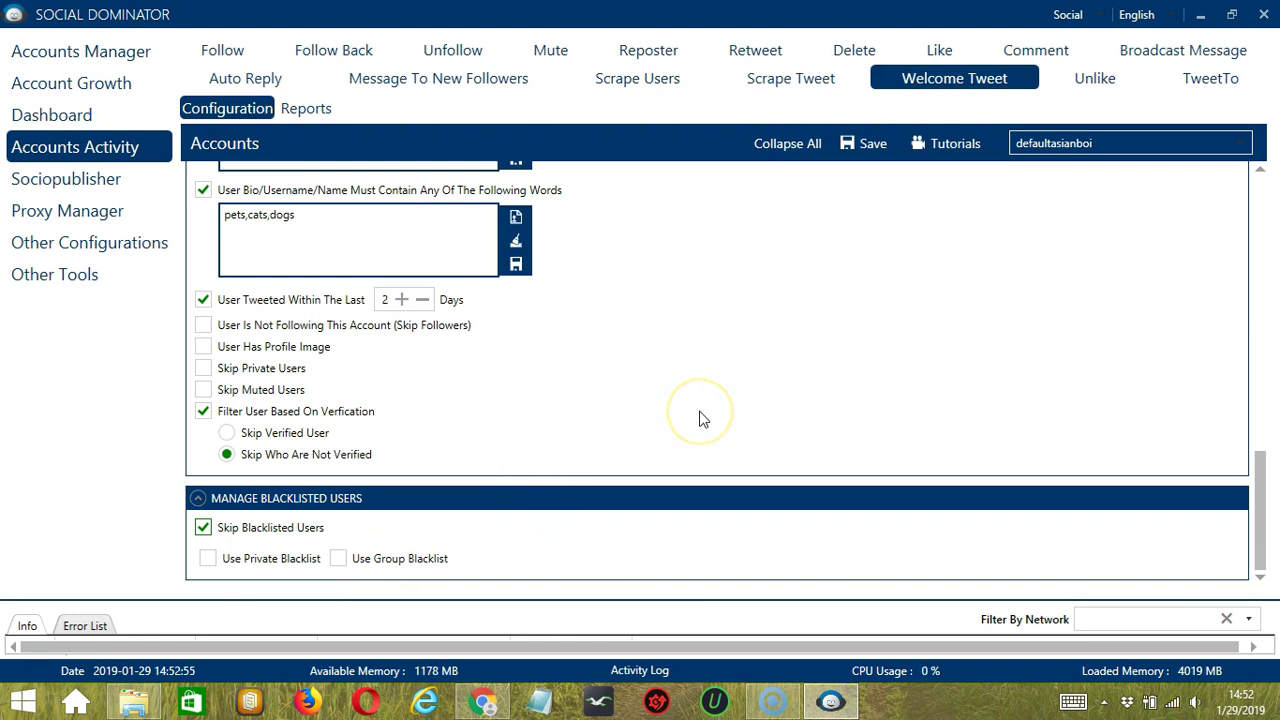
Step: Save the Welcome Tweet configuration and switch the activity's status to Active
click(1263, 190)
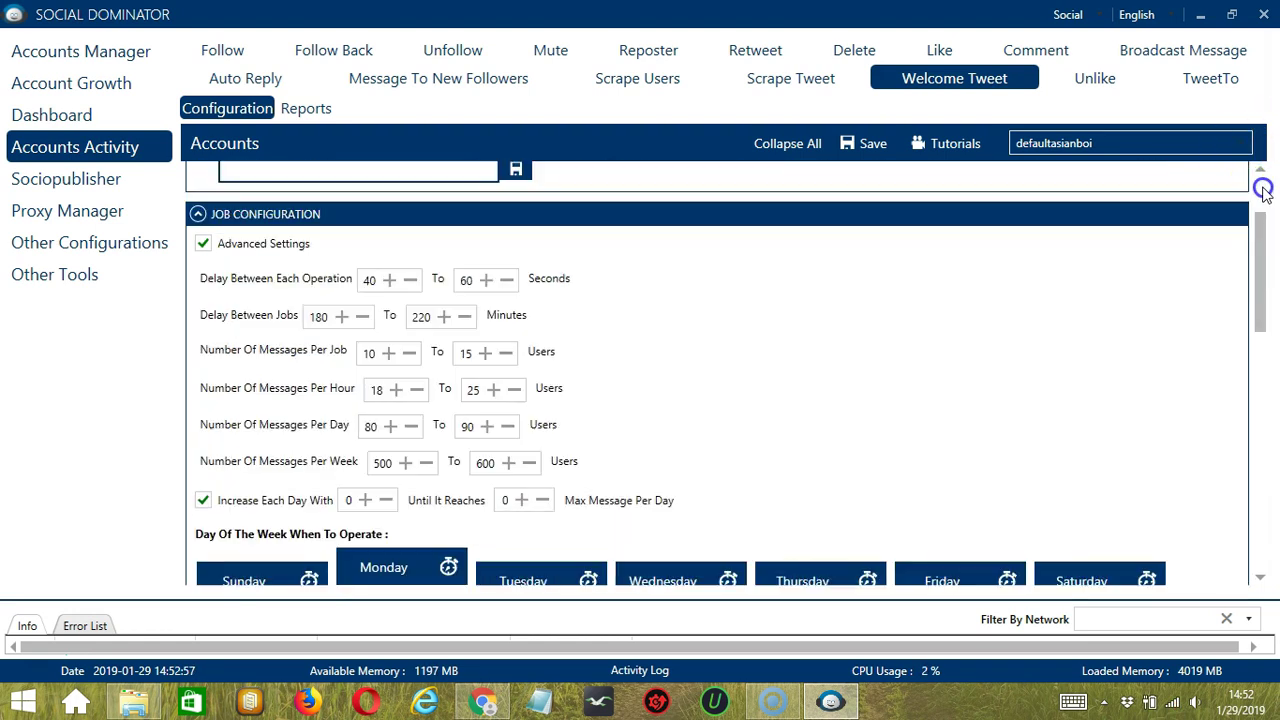
click(1263, 190)
click(878, 140)
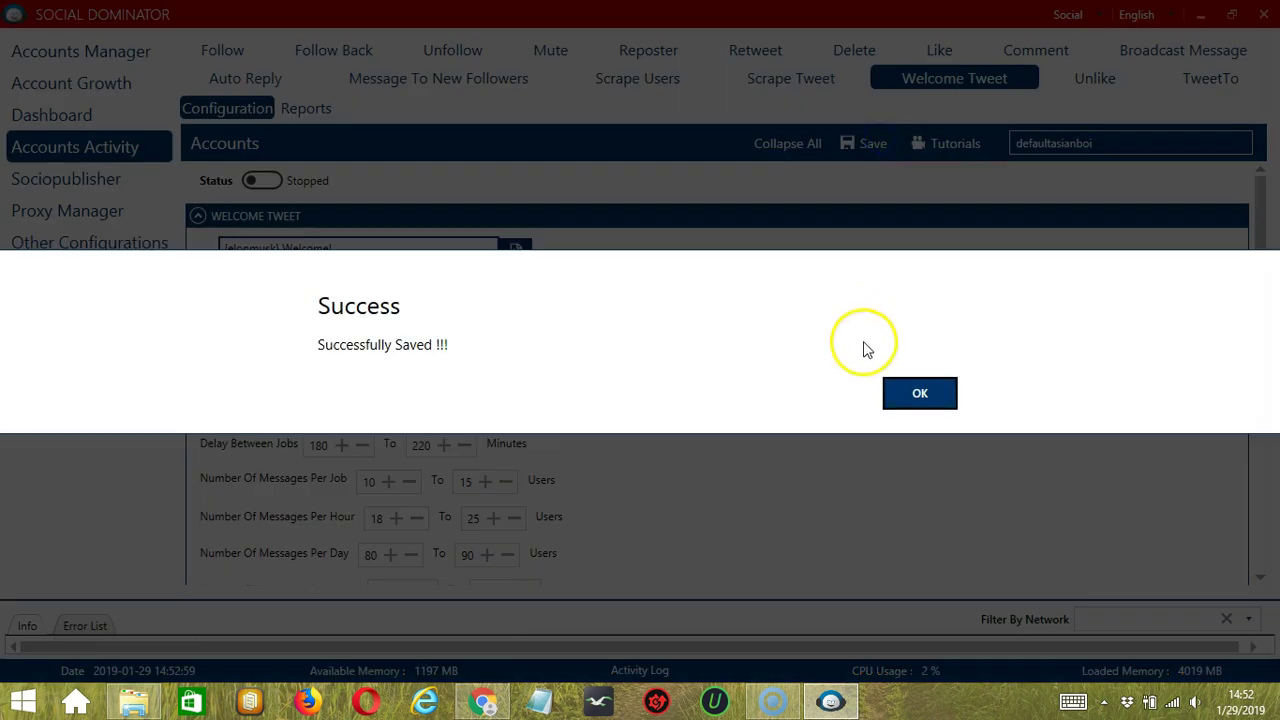
click(903, 392)
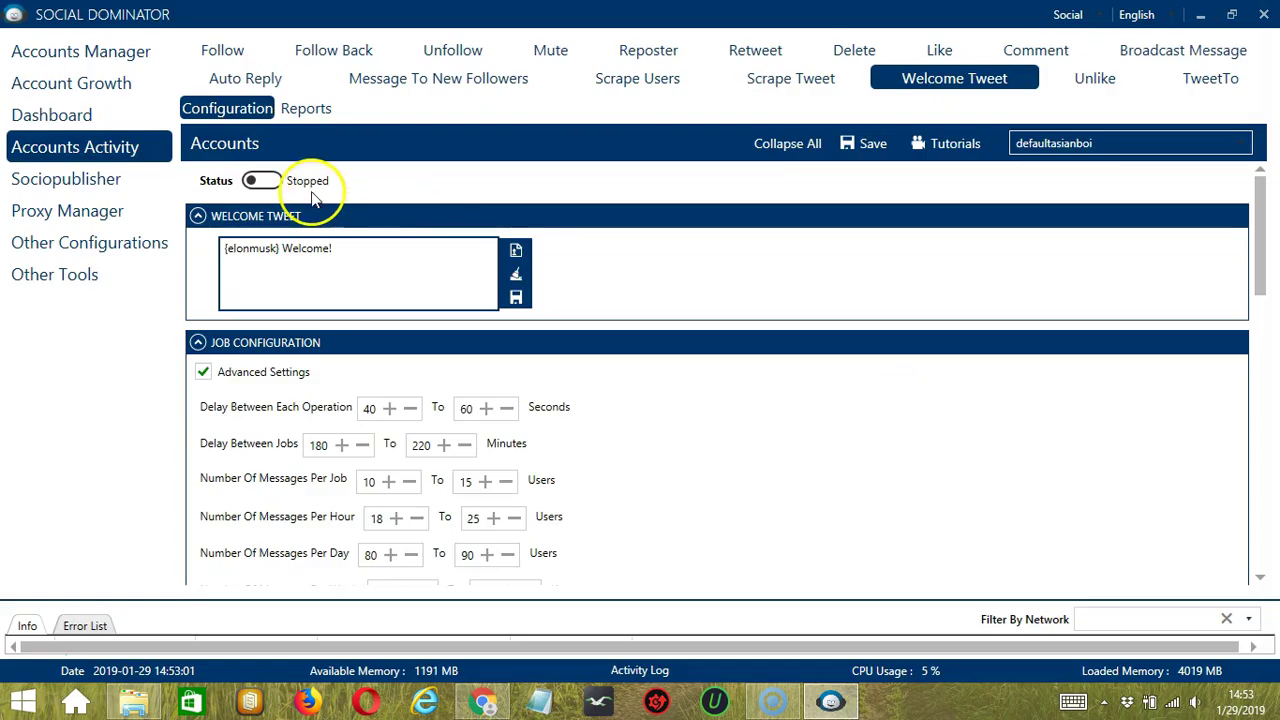
click(266, 182)
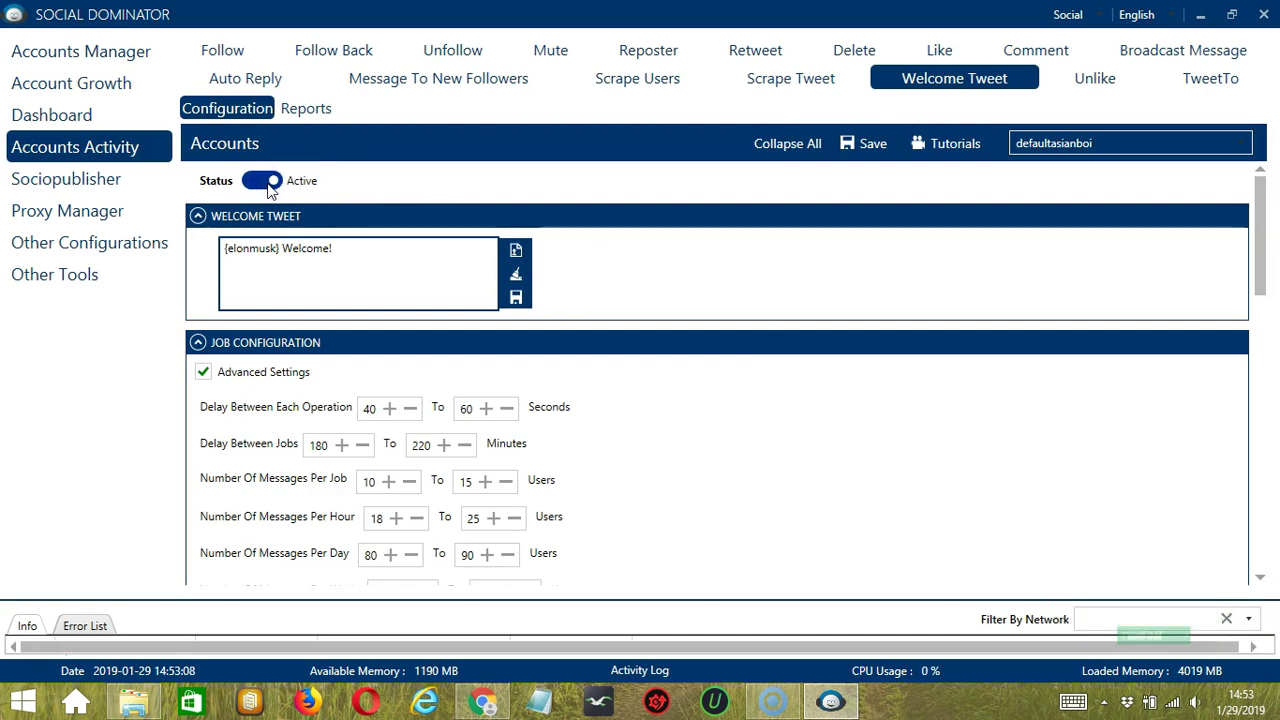
click(276, 188)
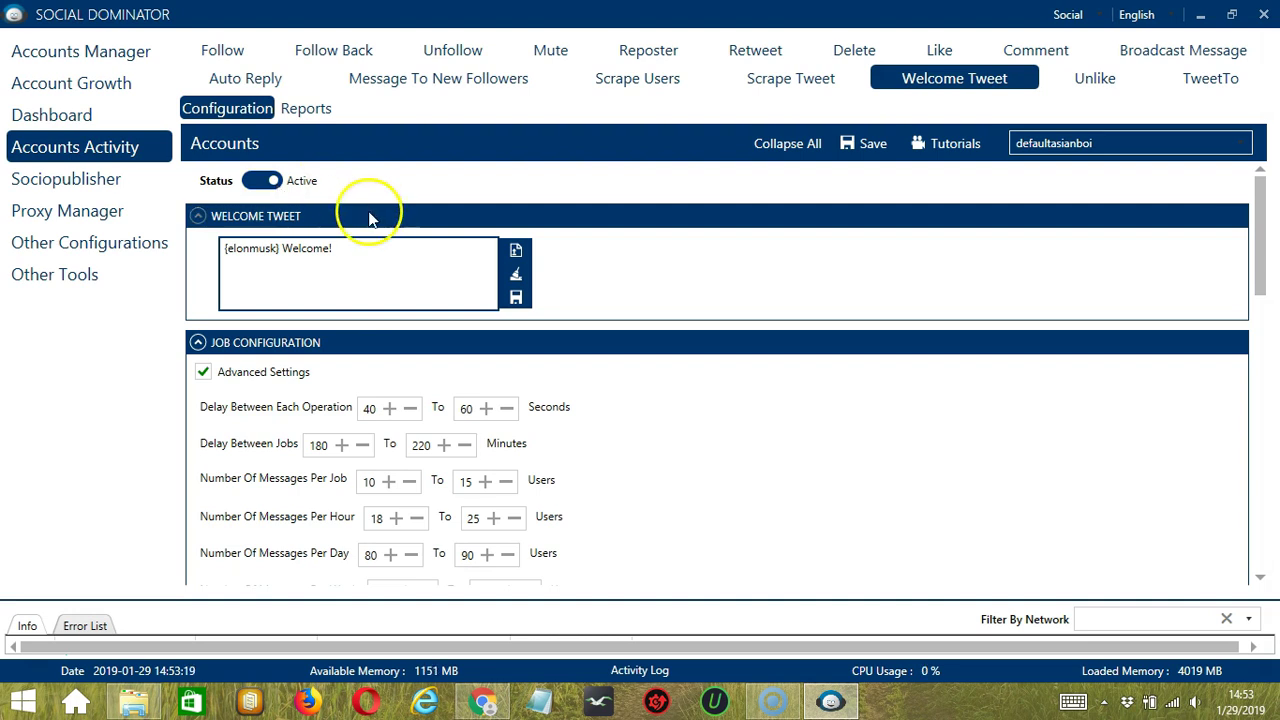
Step: Switch the social network to Twitter and open the WelcomeTweet campaign setup
click(1100, 16)
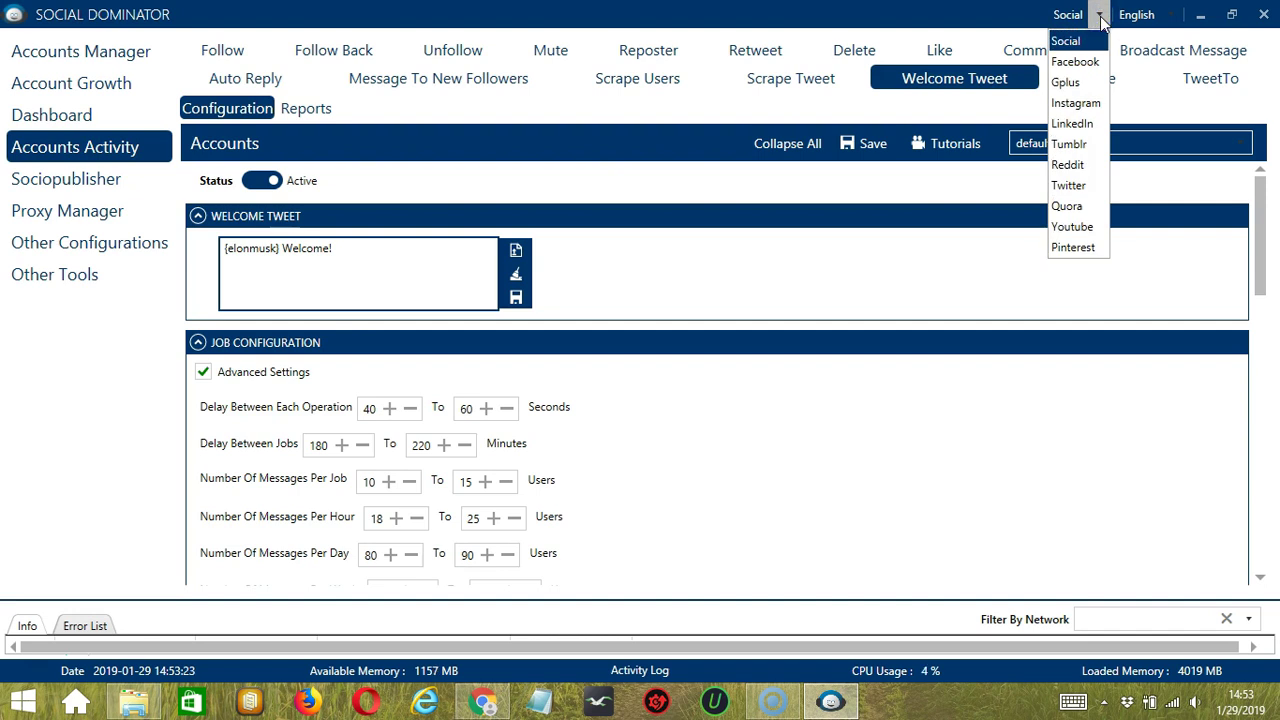
click(1092, 186)
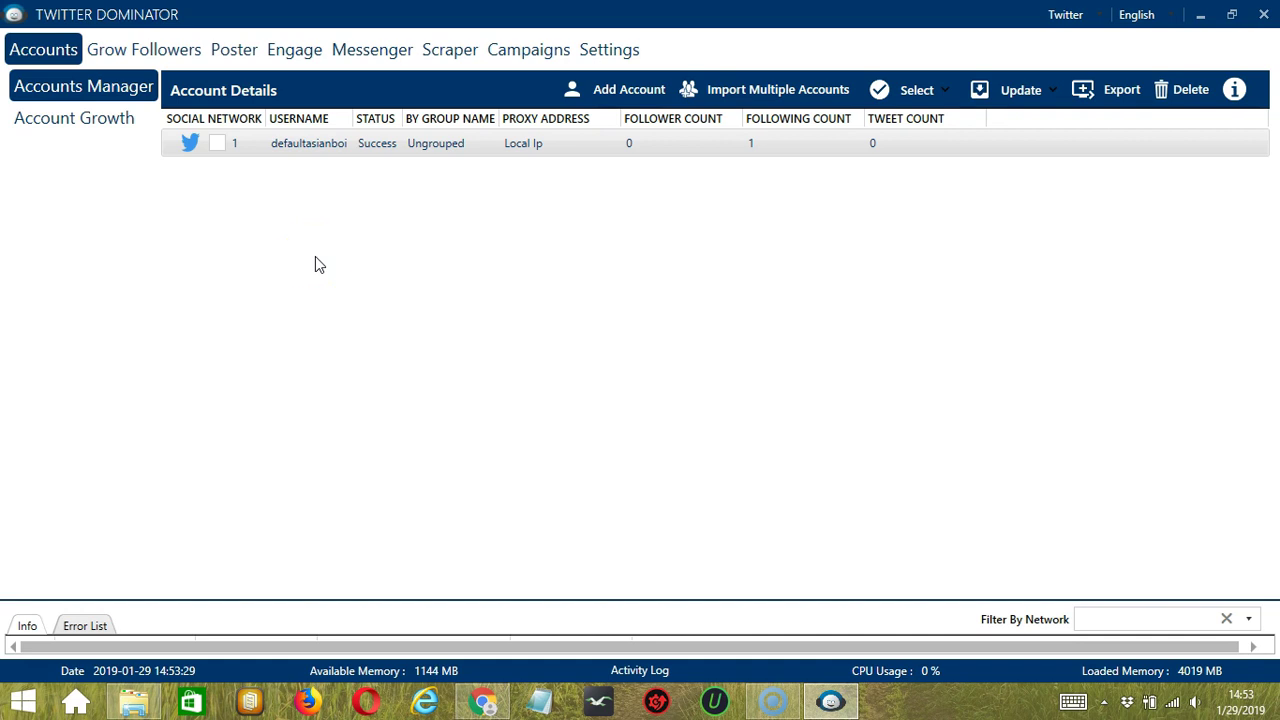
click(238, 55)
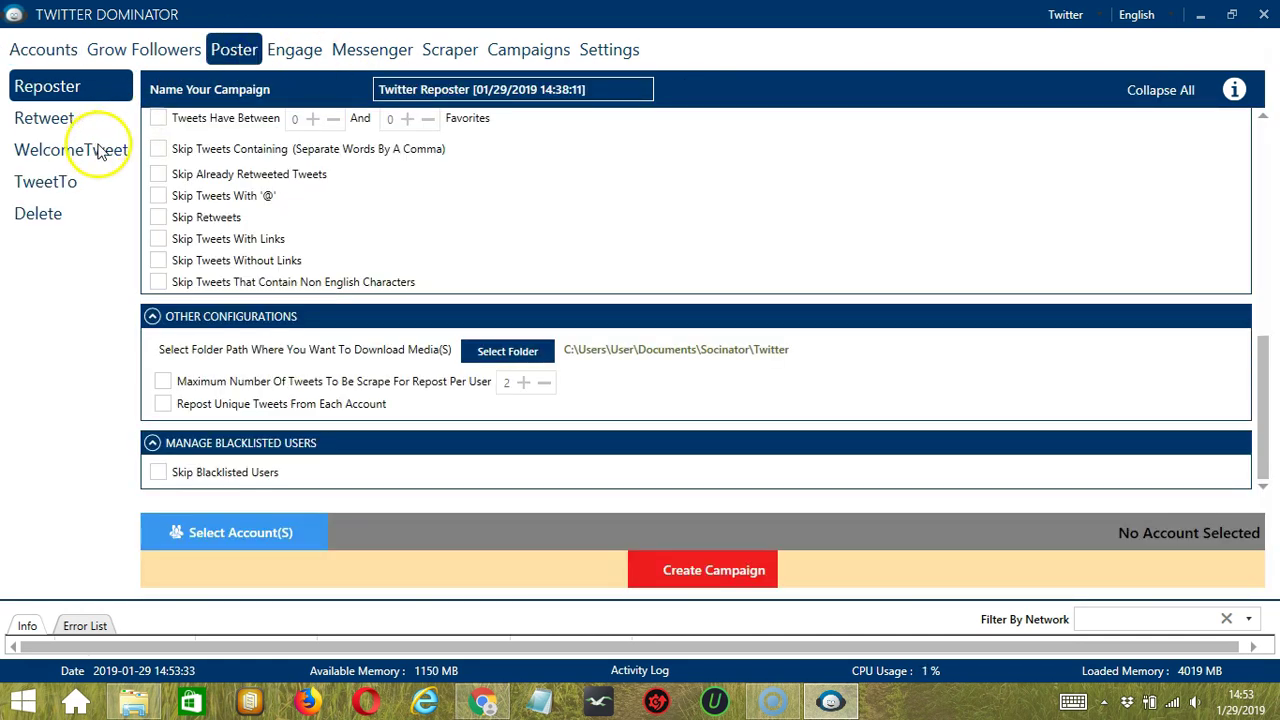
click(98, 150)
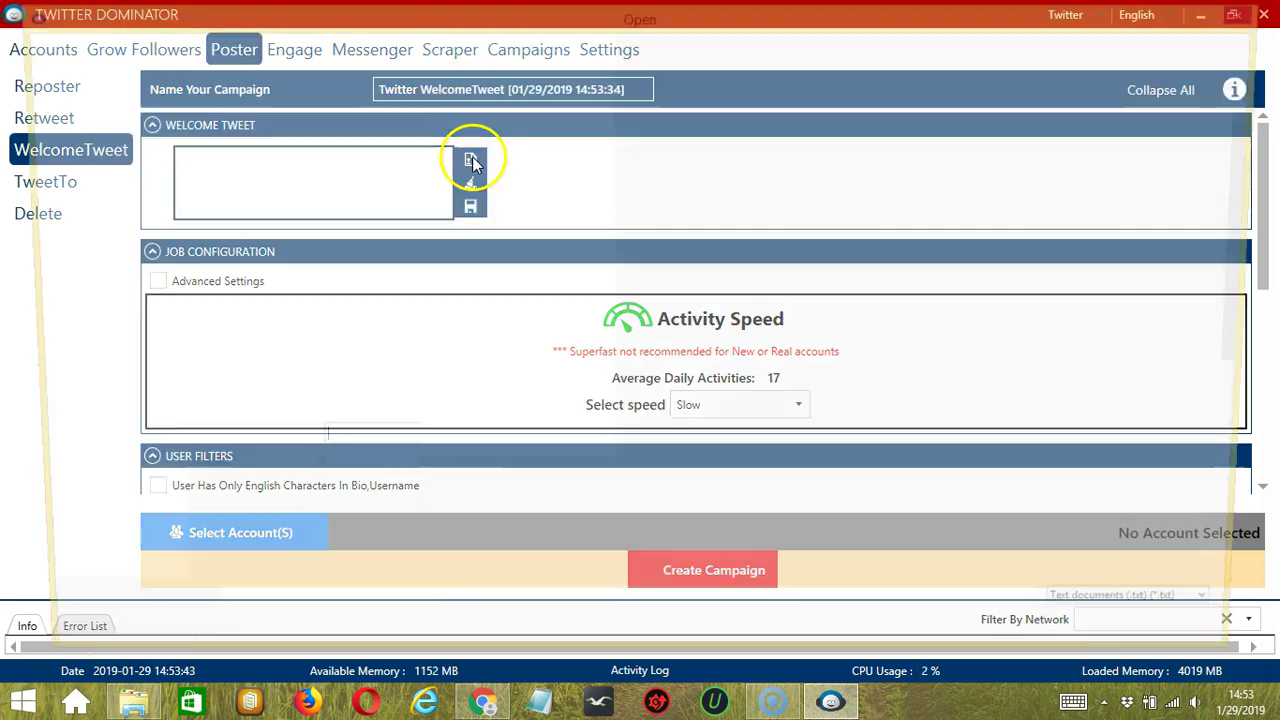
Step: Import the desktop file "welcome.txt" as the campaign's welcome tweet message and save it
click(470, 160)
scroll(380, 443, down, 6)
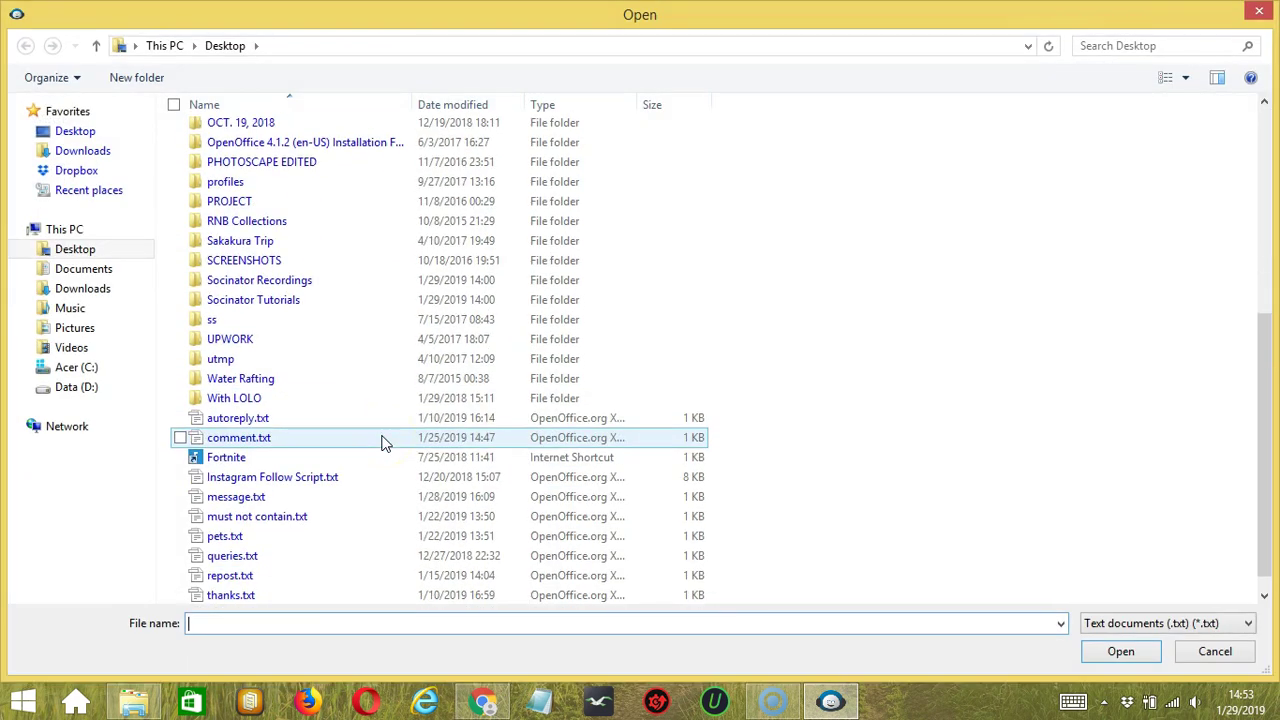
scroll(385, 443, down, 1)
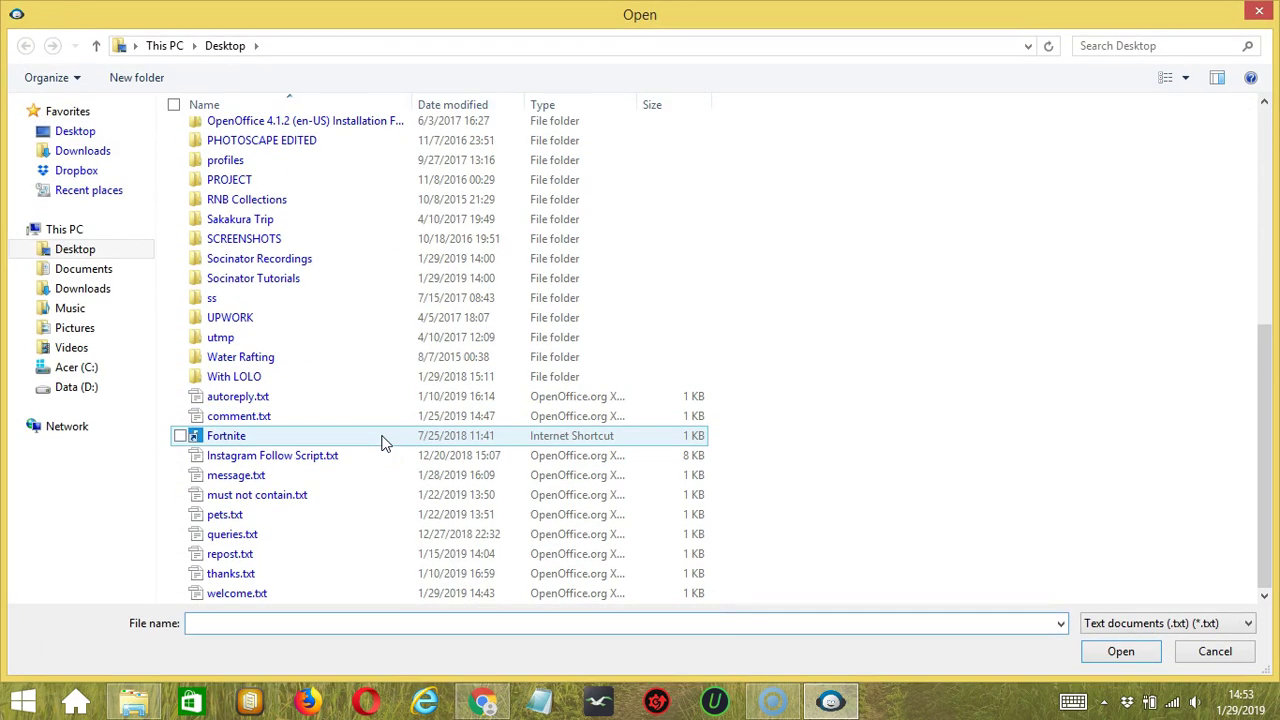
click(258, 594)
click(1115, 652)
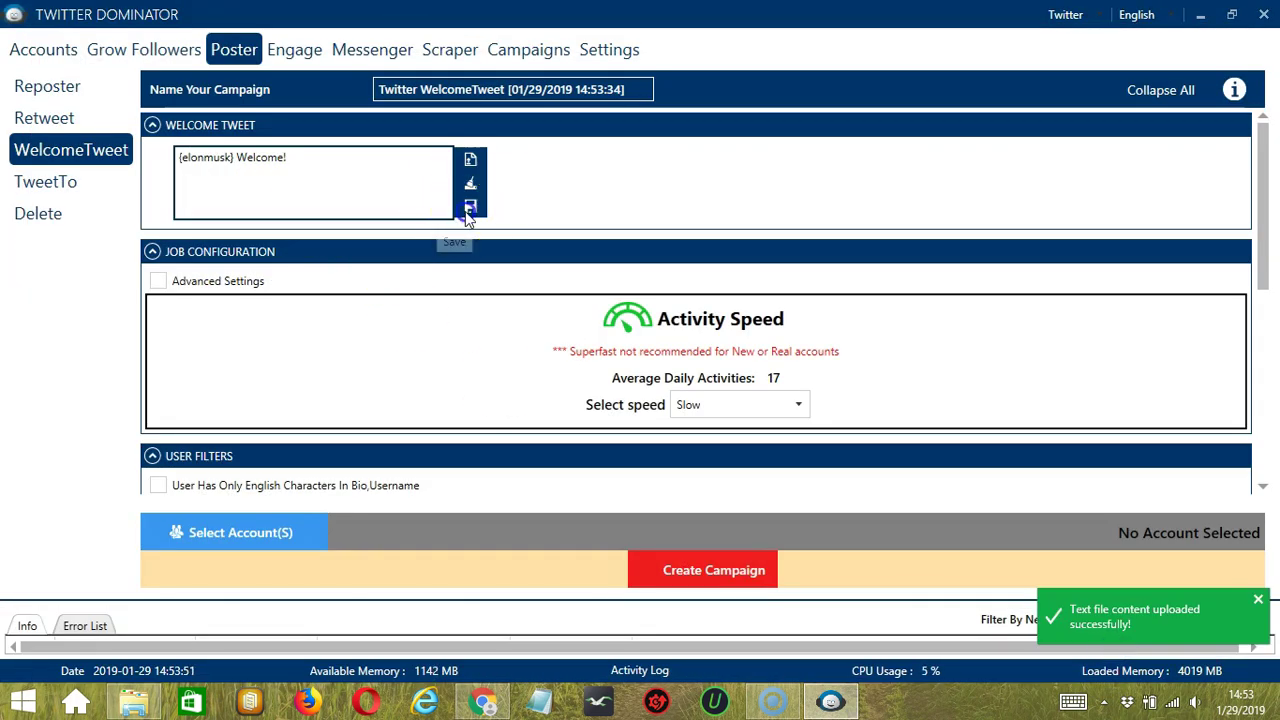
click(402, 316)
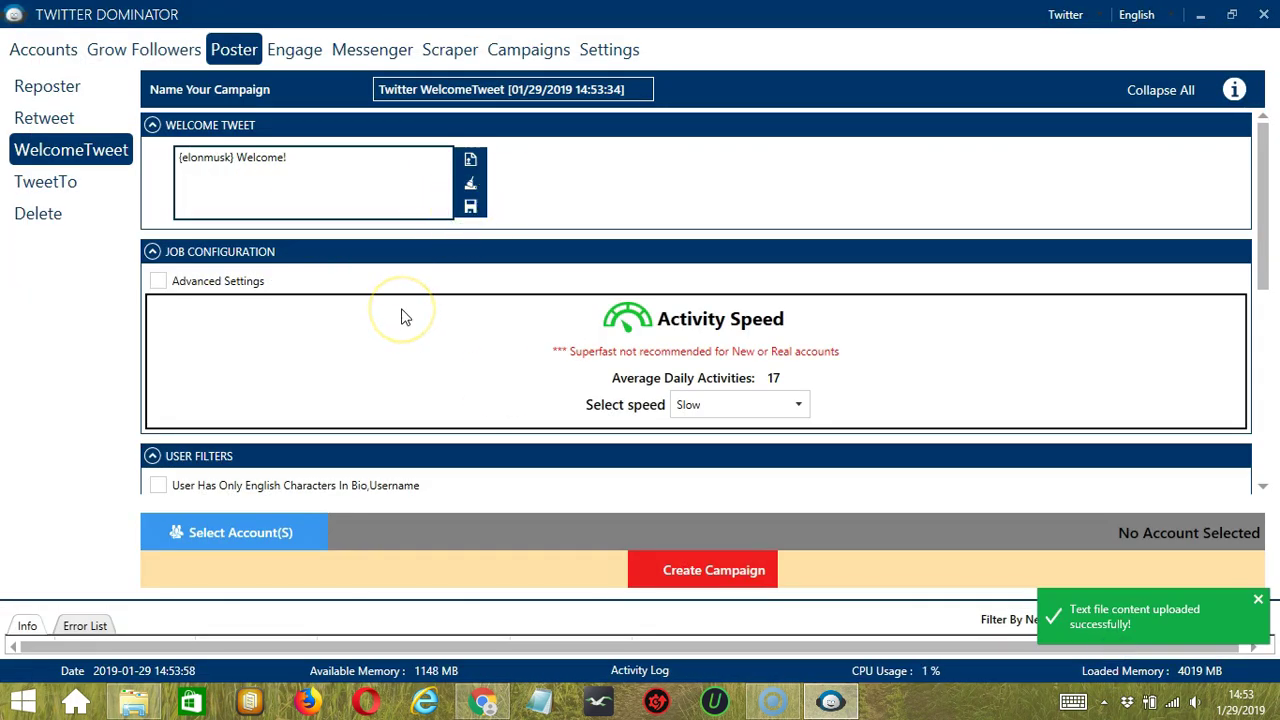
drag(405, 317, 466, 334)
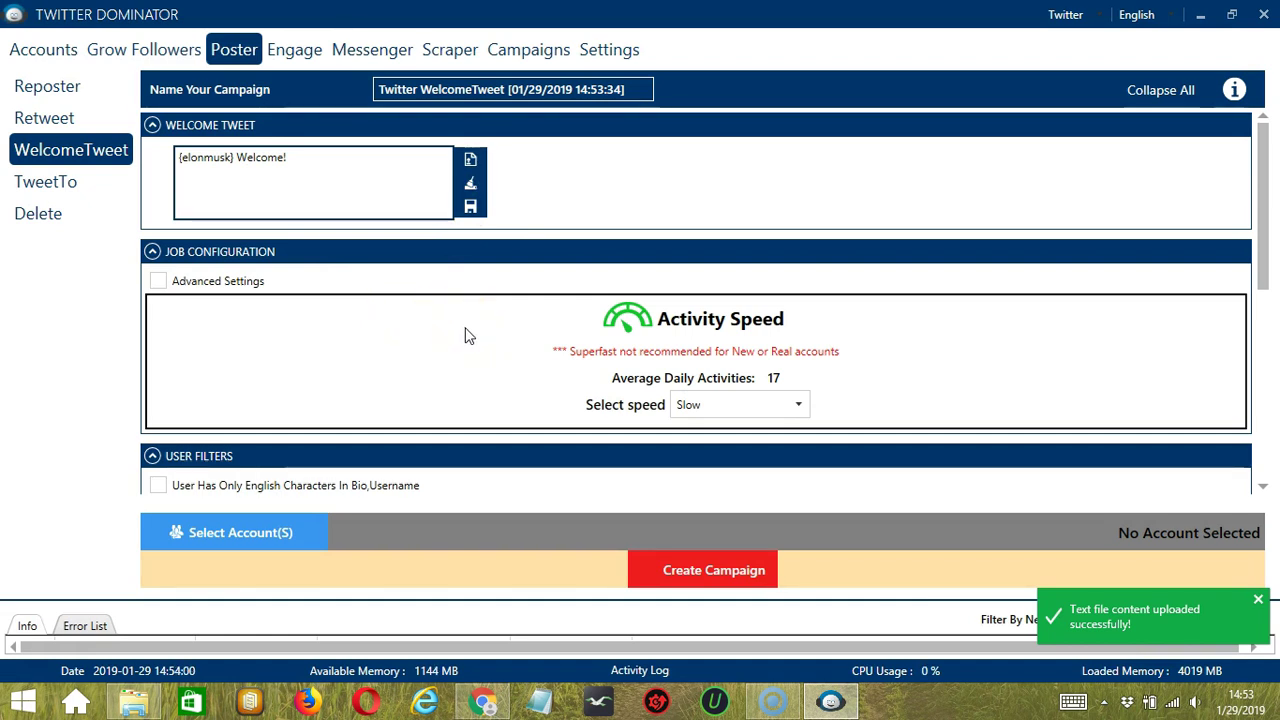
drag(559, 370, 557, 402)
Step: Enable the campaign's filters for English-only bio and username, profile image, skipping private users and skipping blacklisted users
scroll(1263, 487, down, 5)
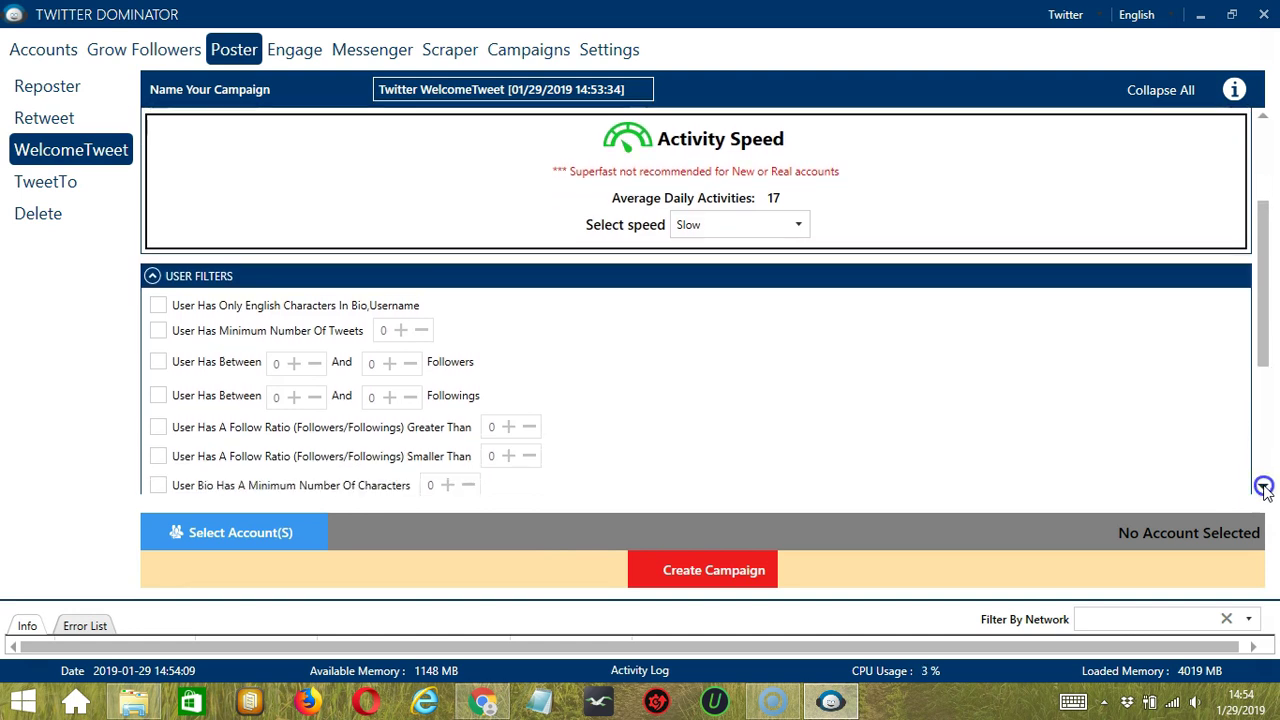
scroll(1263, 487, down, 3)
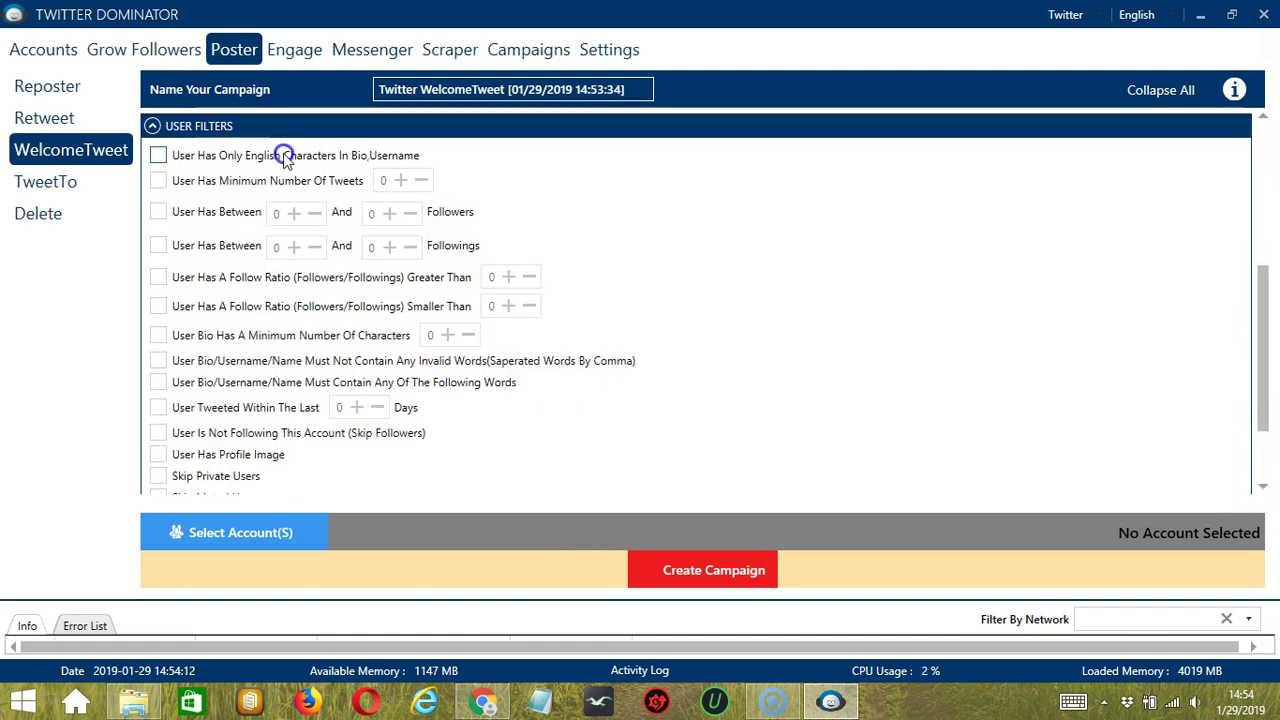
click(285, 157)
drag(531, 323, 540, 250)
click(192, 454)
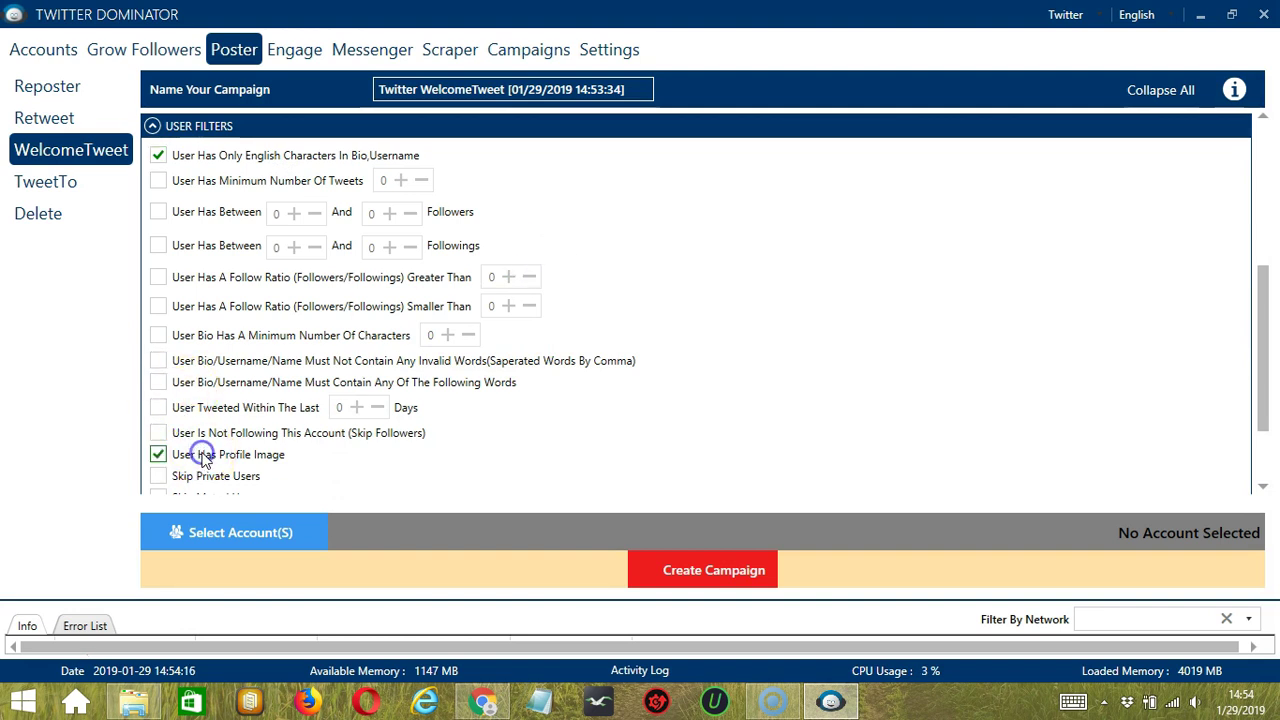
scroll(235, 370, down, 3)
click(238, 370)
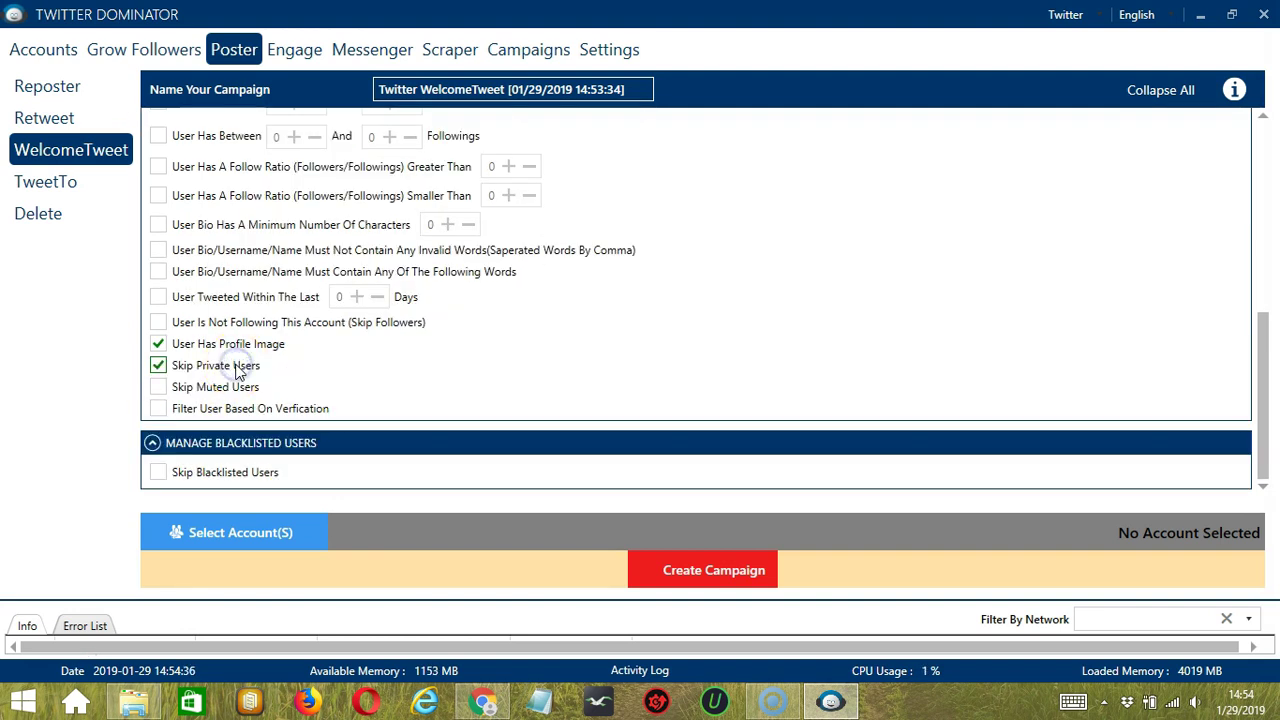
click(195, 473)
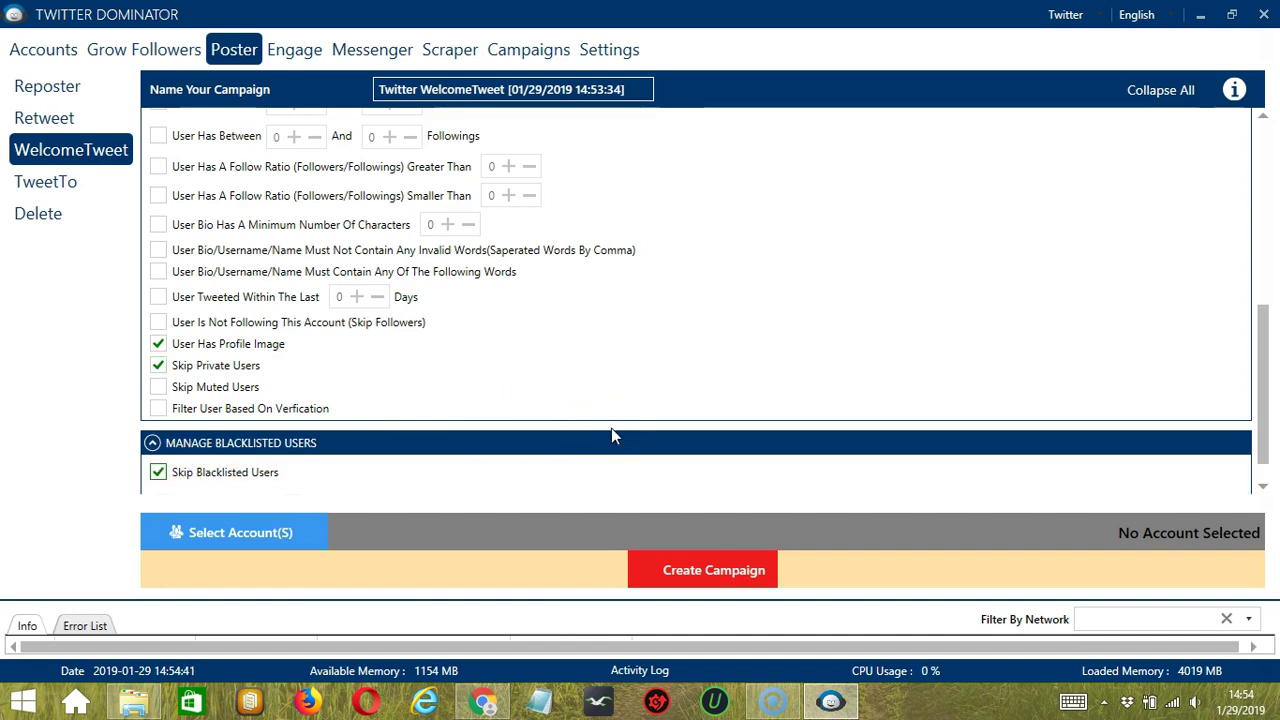
Step: Assign the only listed Twitter account to the WelcomeTweet campaign and save the selection
click(313, 535)
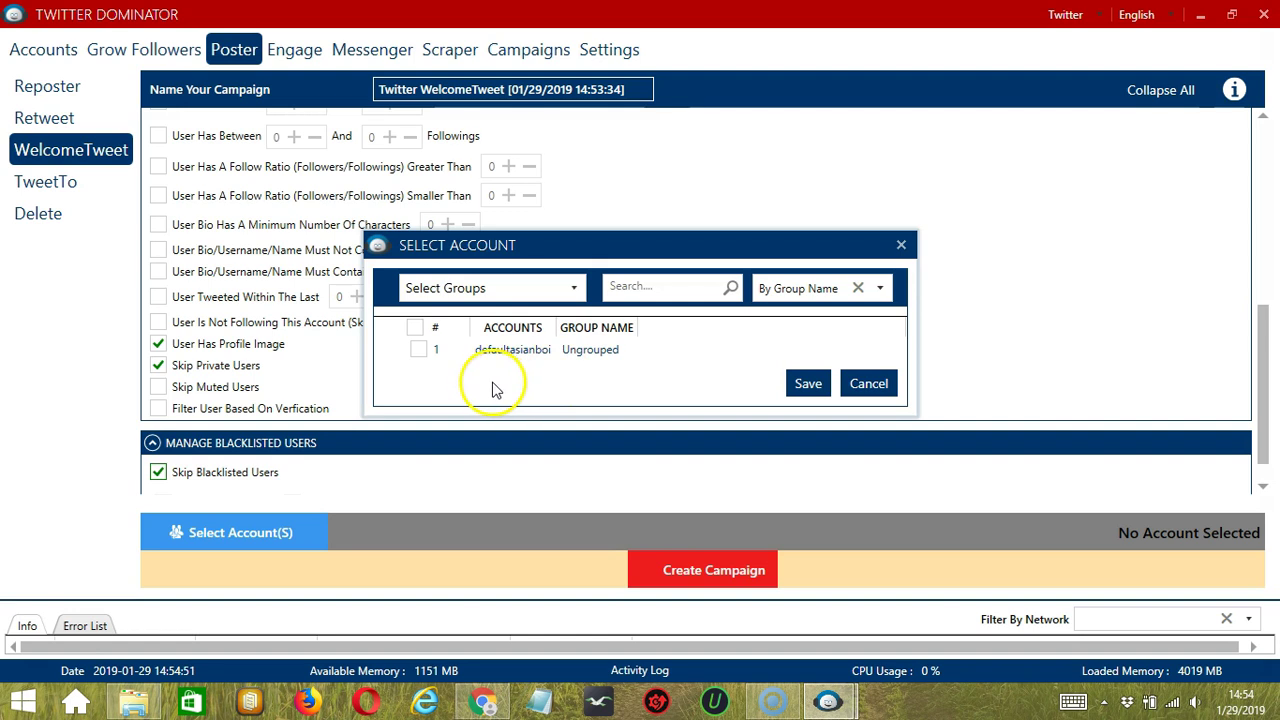
click(419, 350)
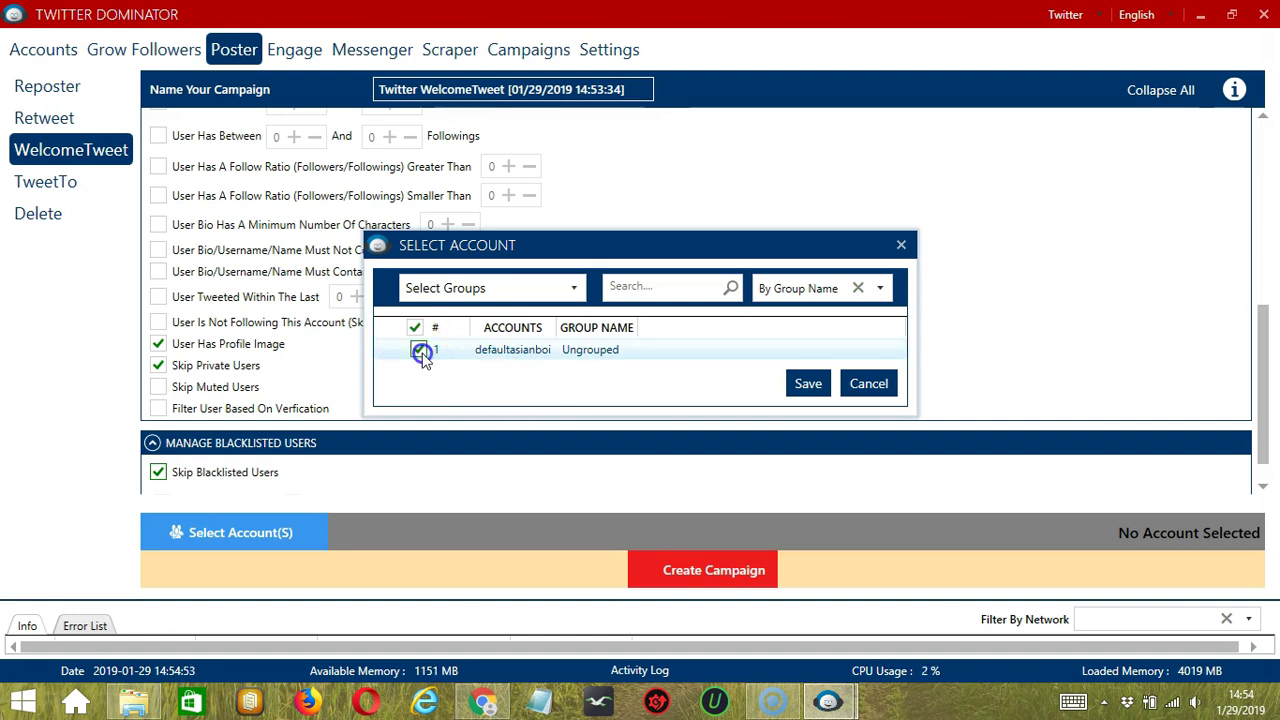
click(808, 384)
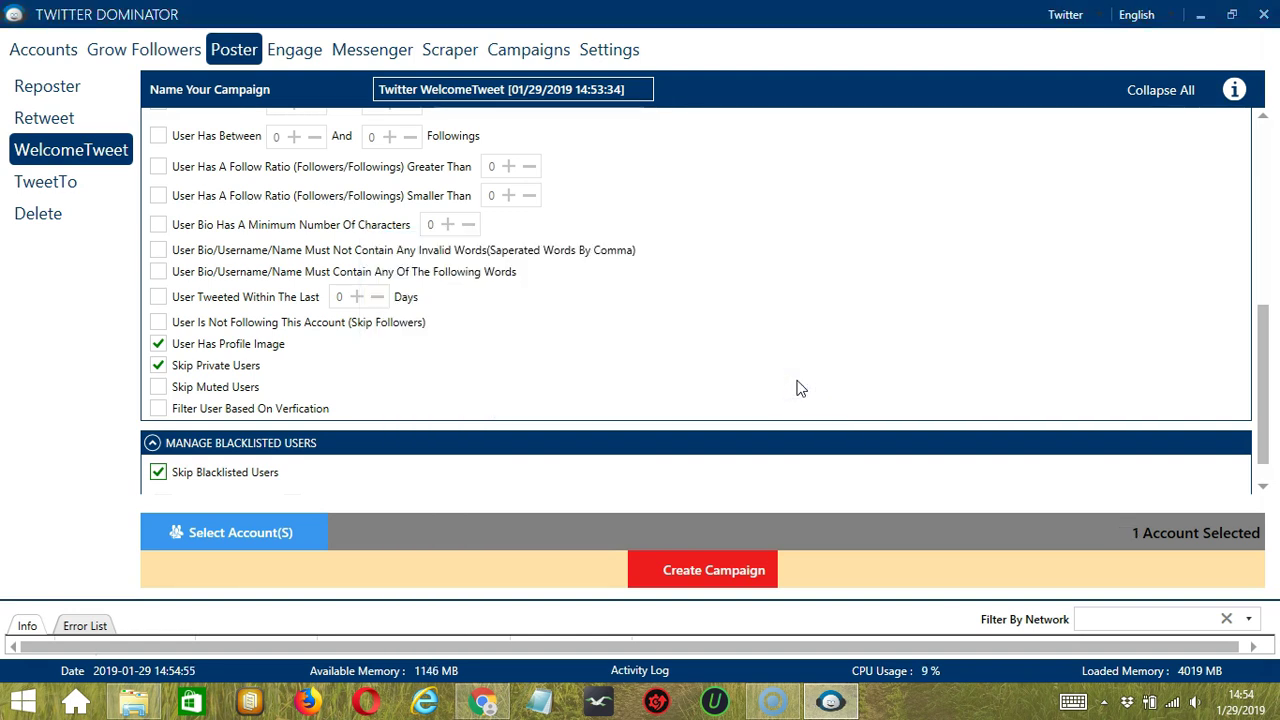
Step: Create the WelcomeTweet campaign, agreeing to override the selected account's previous WelcomeTweet settings
click(662, 585)
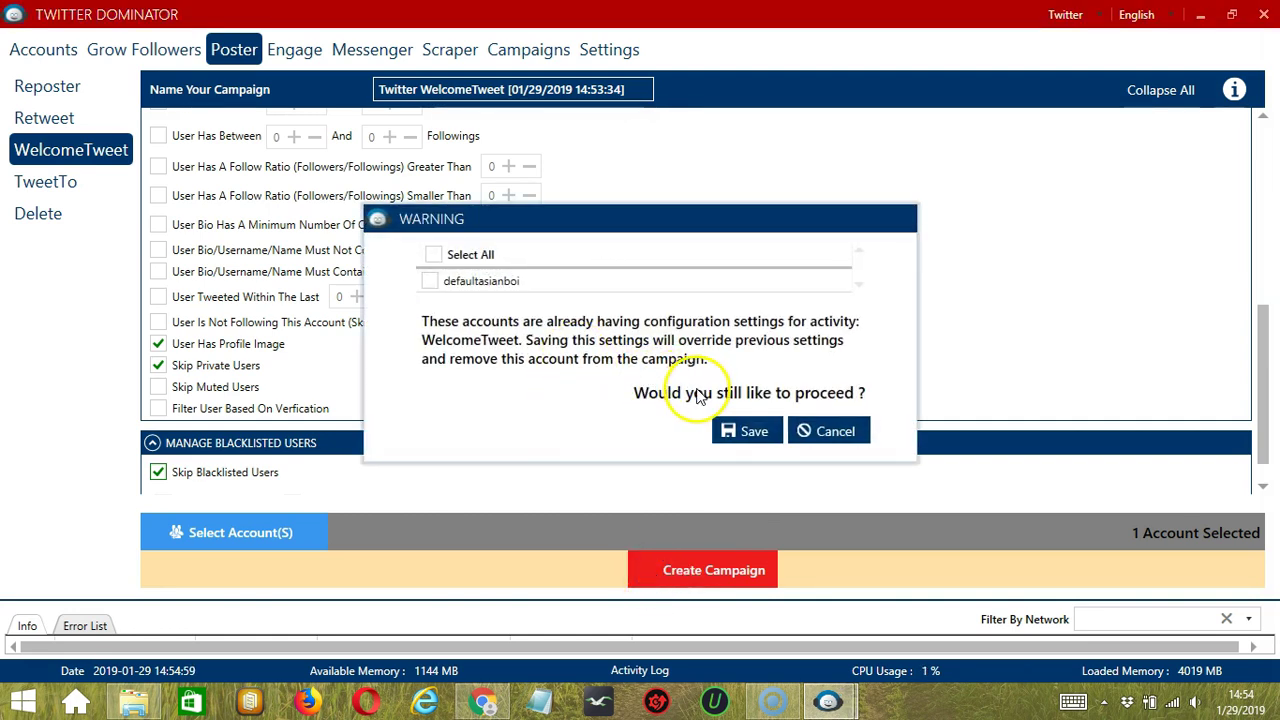
click(510, 281)
click(430, 282)
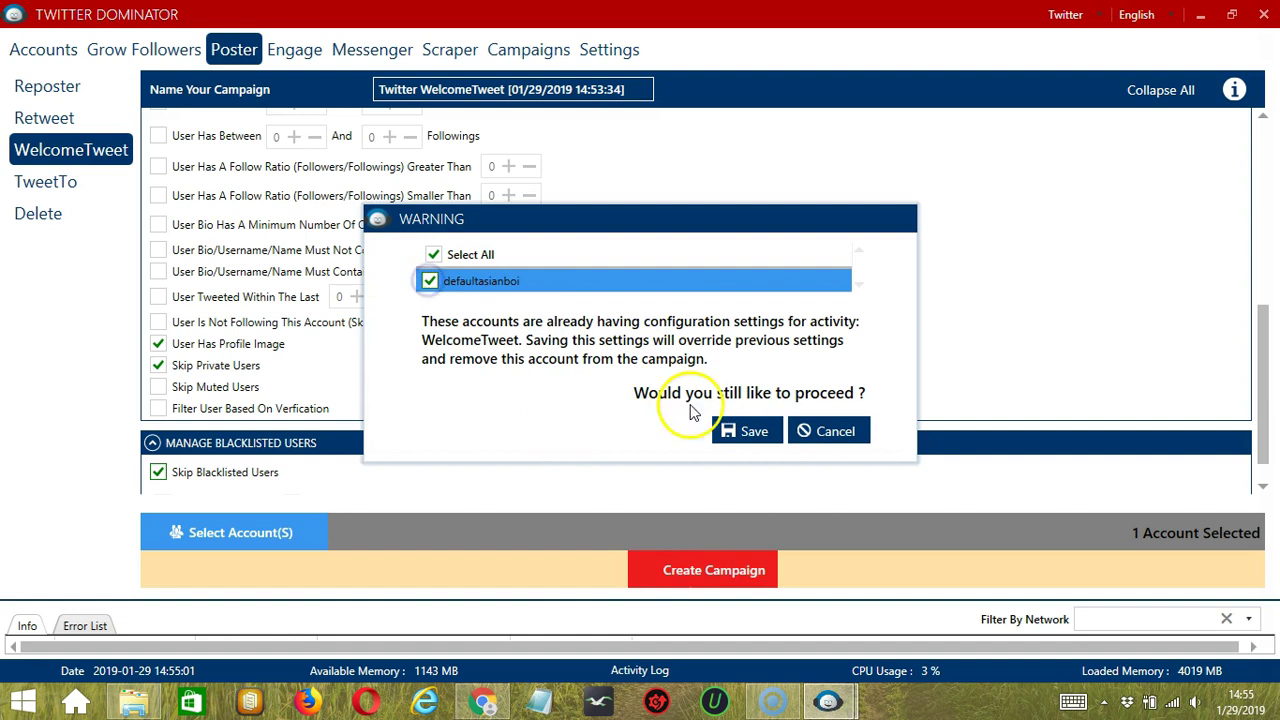
click(745, 430)
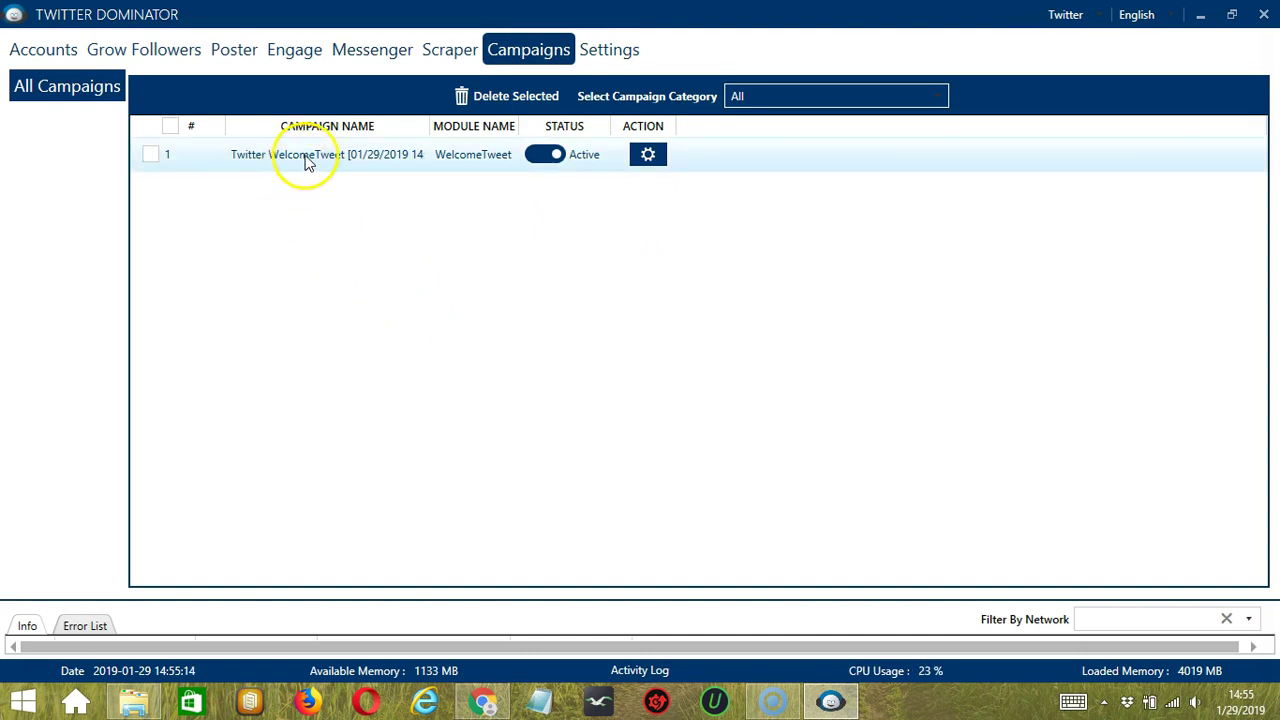
Step: Pause the WelcomeTweet campaign and look over its available actions without choosing one
click(545, 158)
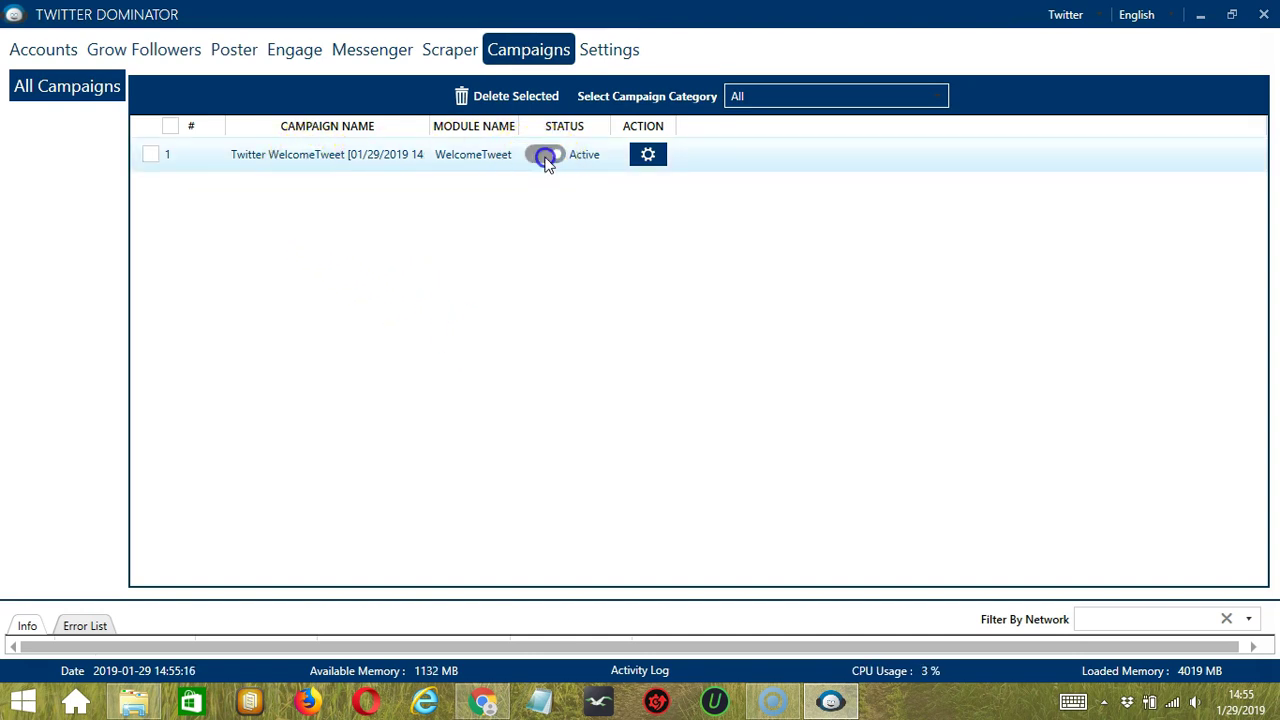
click(650, 157)
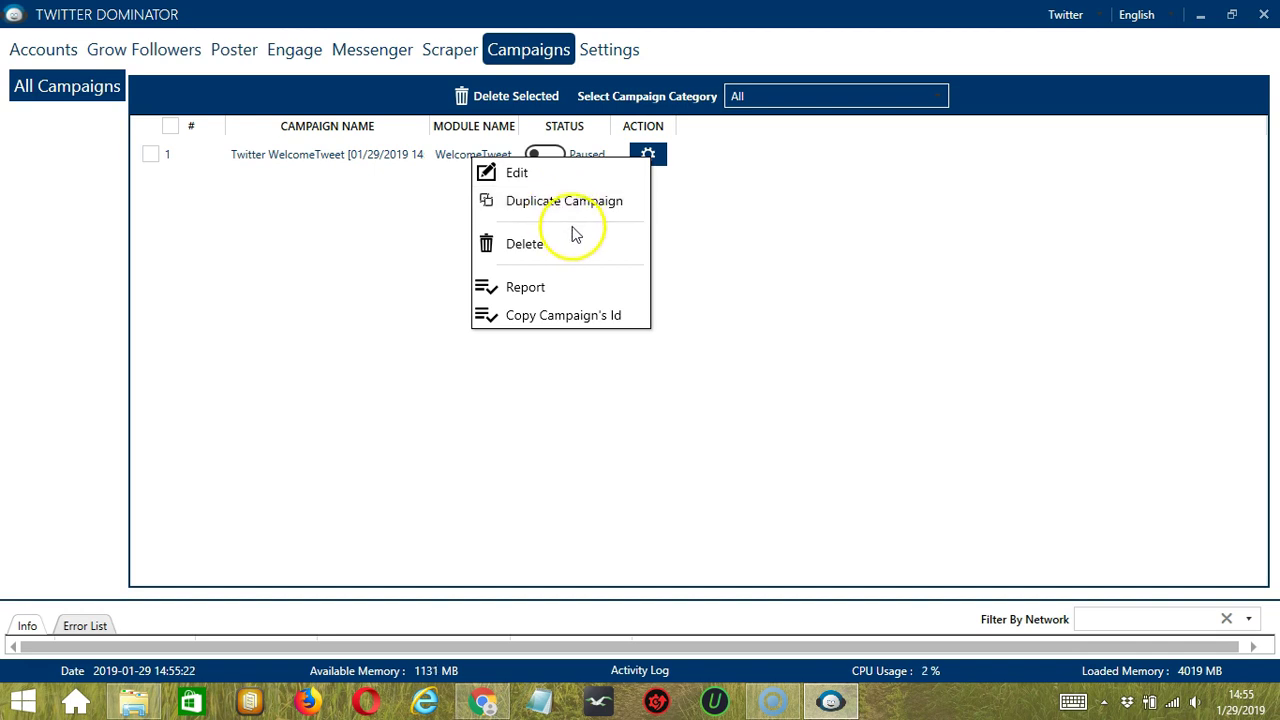
click(769, 270)
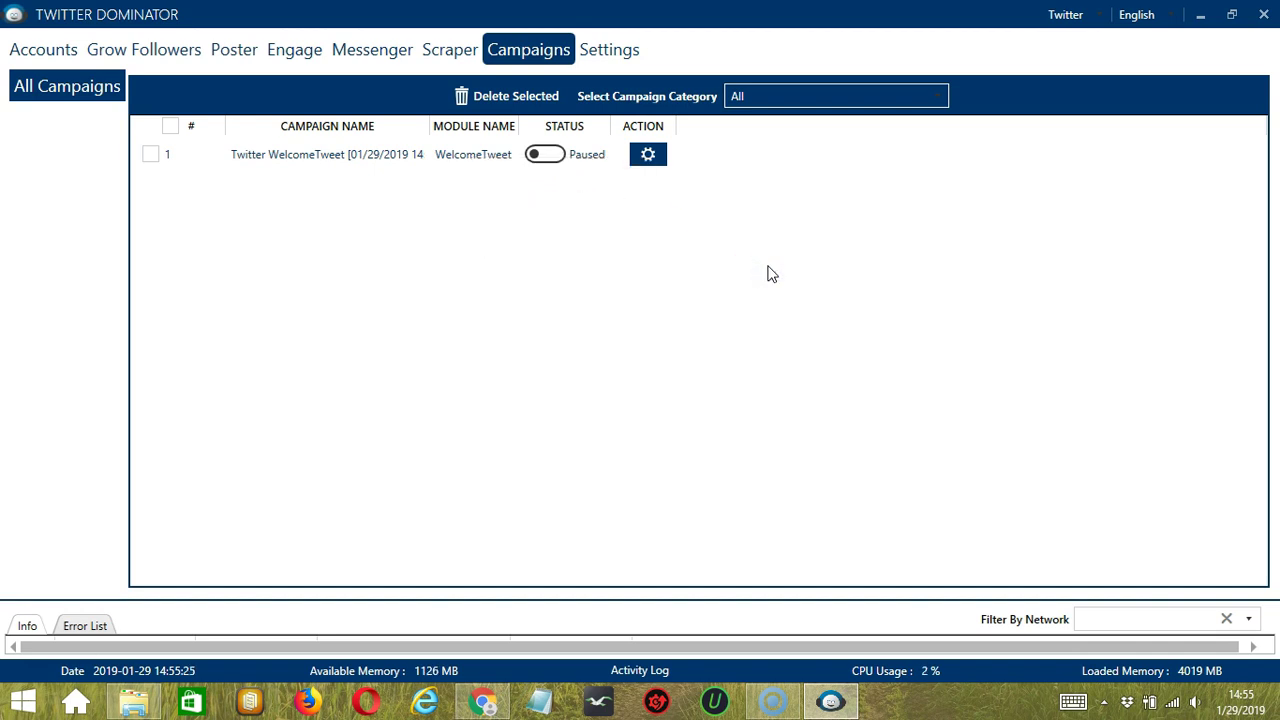